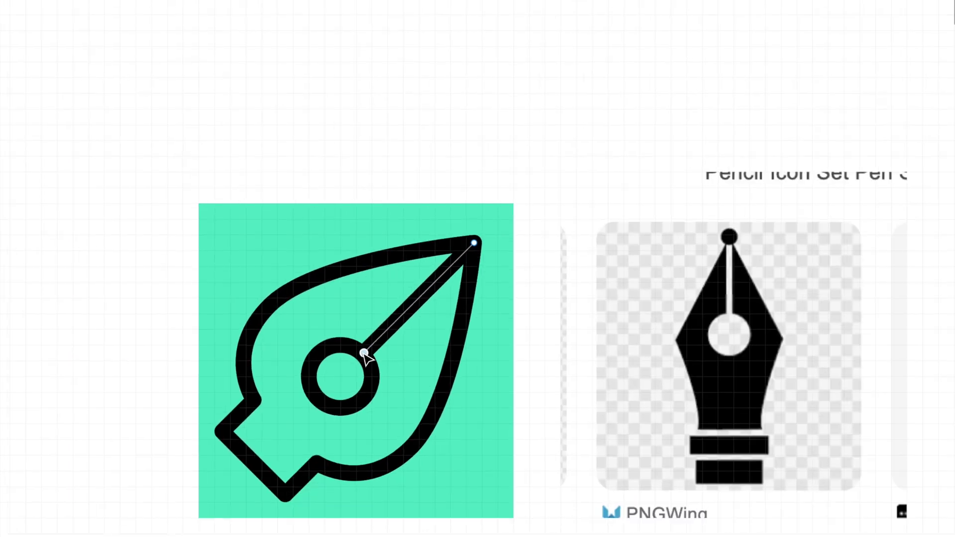
- Deselect the pen-nib icon and highlight the aria-label 'pen, vector tool, tool, drawing' in PenIcon
click(676, 357)
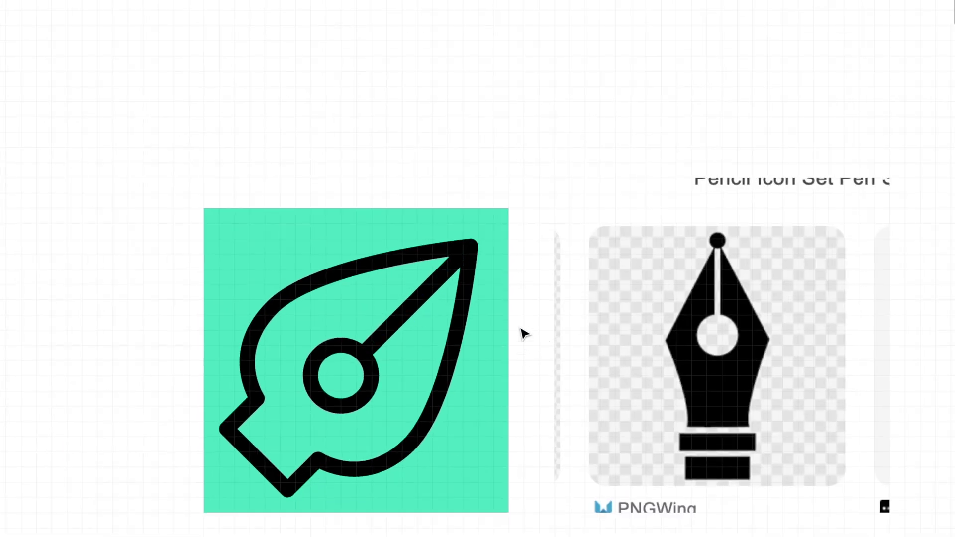
mouse_move(343, 67)
mouse_down()
mouse_move(744, 58)
mouse_move(702, 66)
mouse_up()
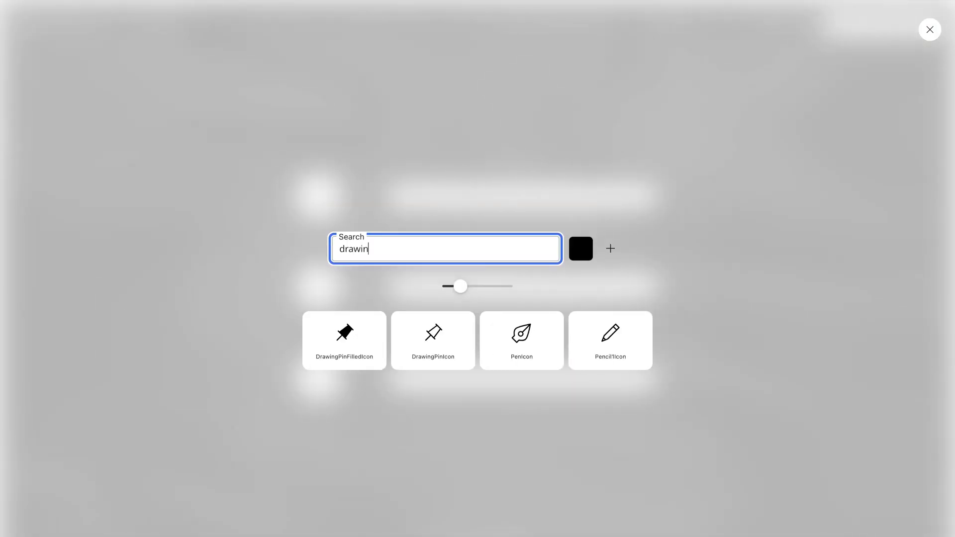
- Set the BlocksIn icon colour to red and capture the PNGWing pen-nib image as reference
click(582, 262)
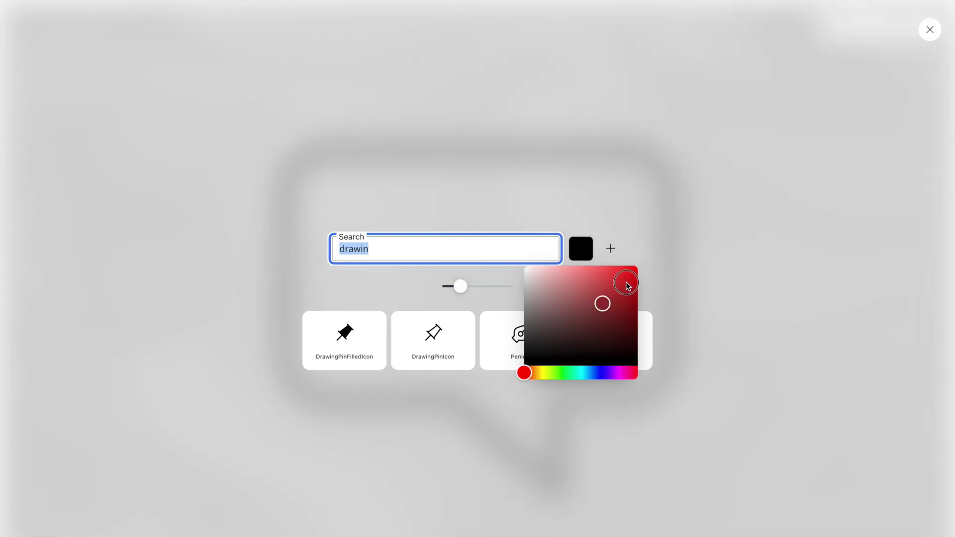
click(628, 277)
click(669, 262)
click(610, 248)
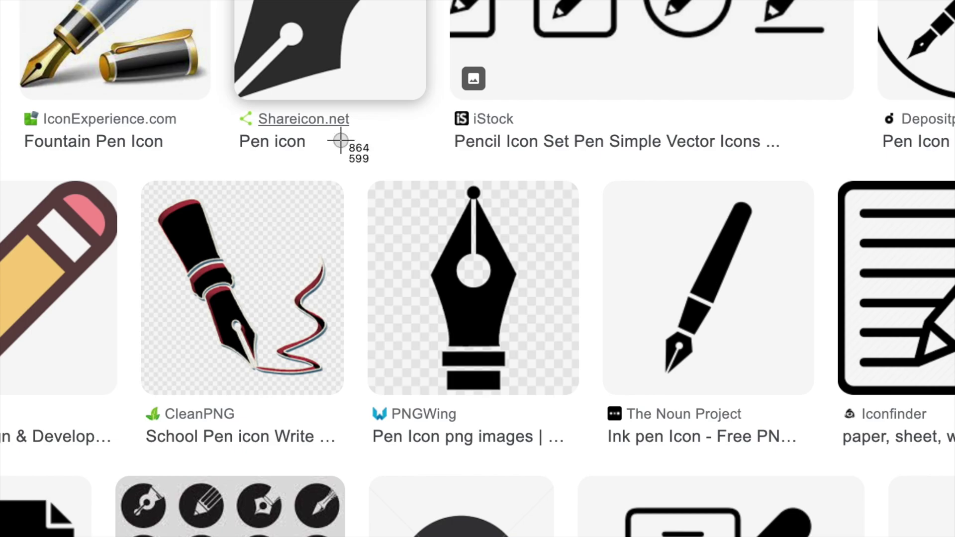
drag(340, 140, 603, 398)
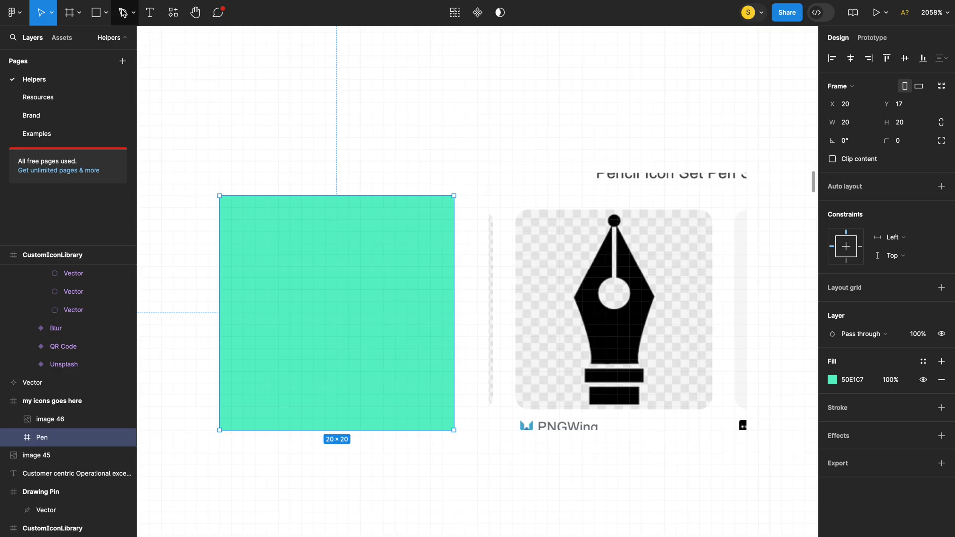
- With the Pen tool, place three points from the frame's top, down the left side, to the bottom
key(p)
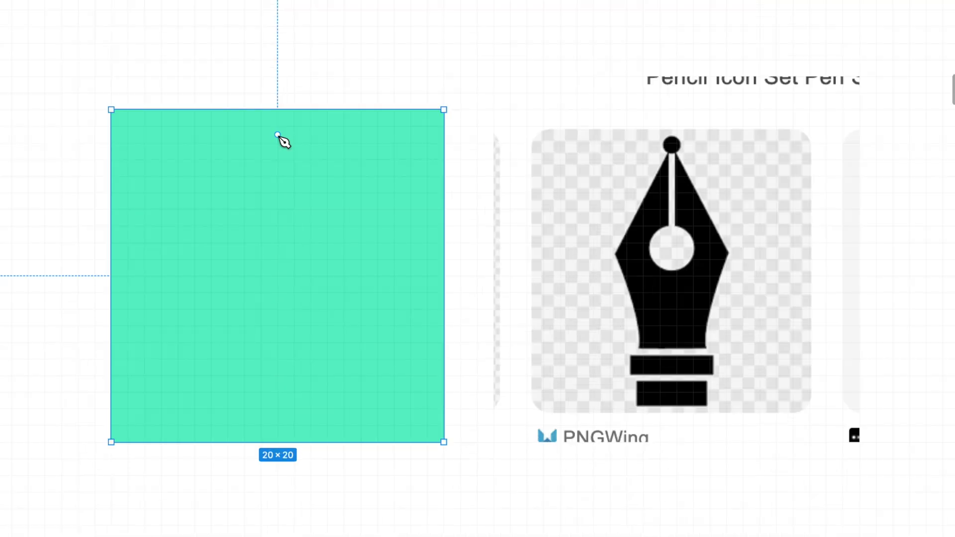
click(337, 214)
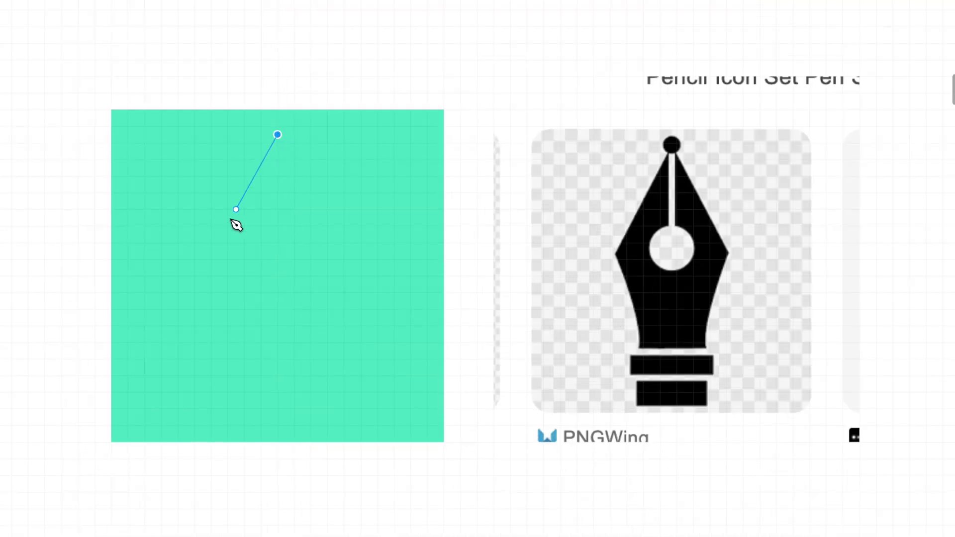
click(194, 276)
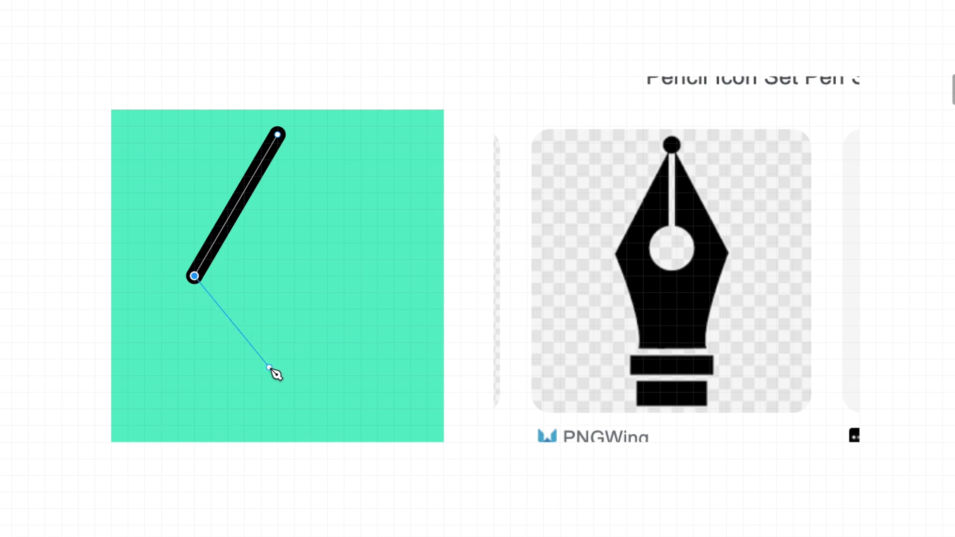
click(278, 342)
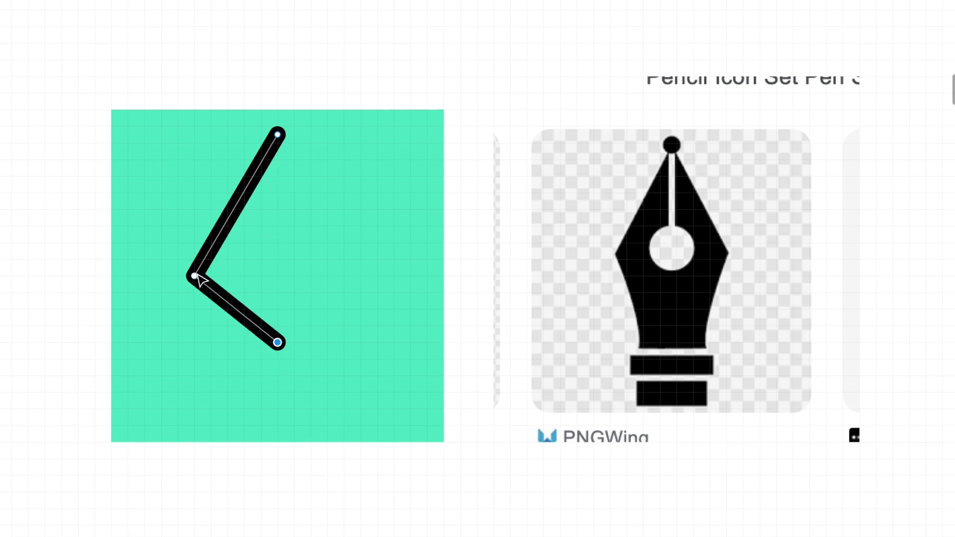
drag(194, 276, 215, 283)
key(ctrl+z)
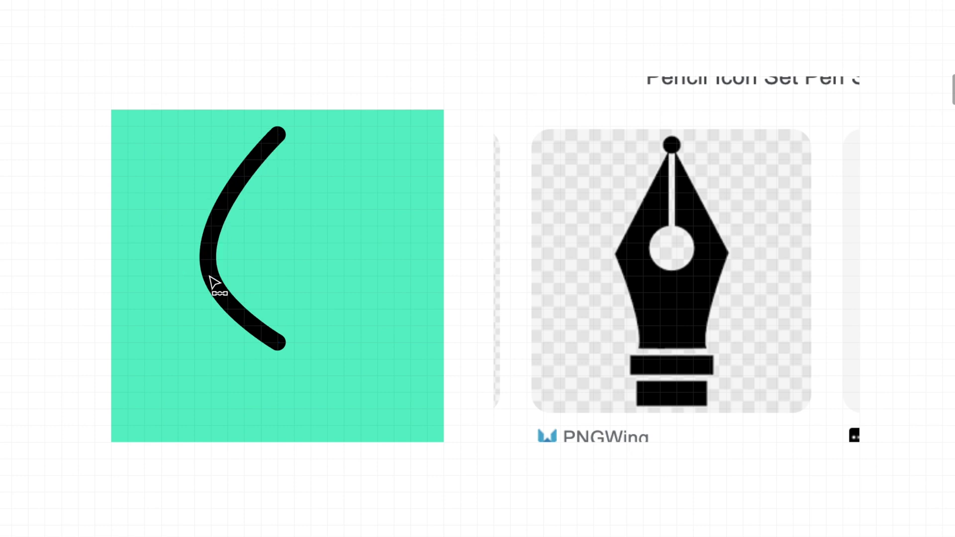
- Bend the path into a smooth curve with vertical handles and resume editing at its end for the stem
drag(205, 233, 211, 215)
mouse_move(211, 344)
mouse_down()
mouse_move(211, 329)
mouse_move(212, 339)
mouse_up()
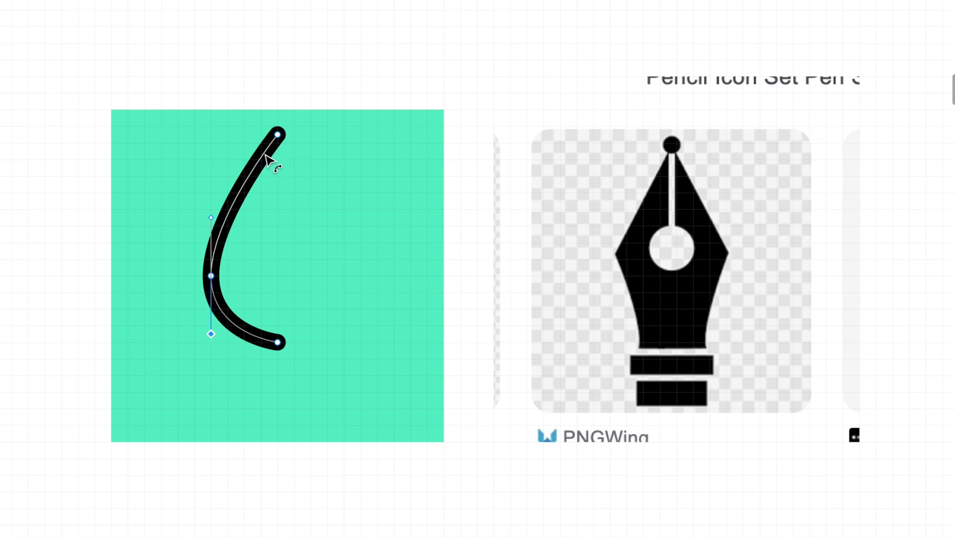
drag(278, 343, 260, 343)
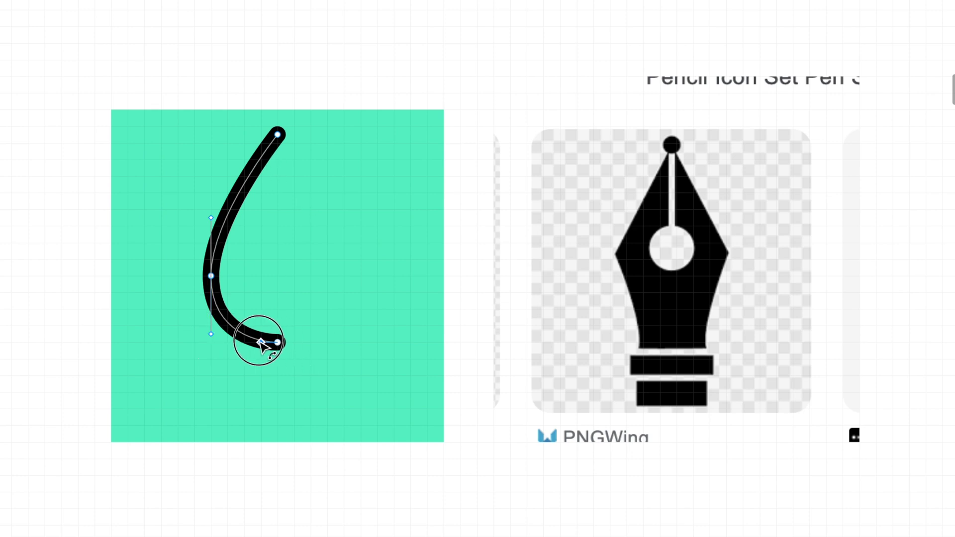
key(Escape)
click(272, 347)
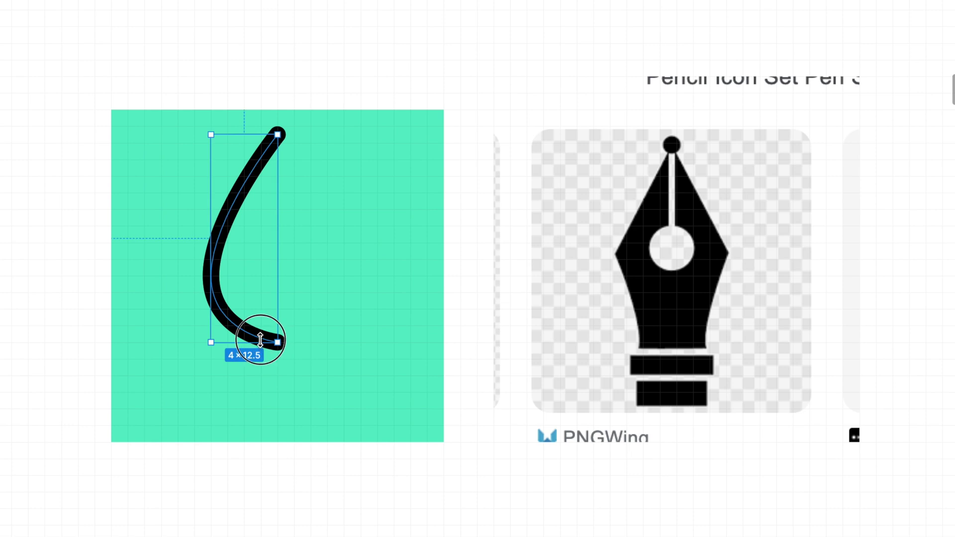
double_click(260, 341)
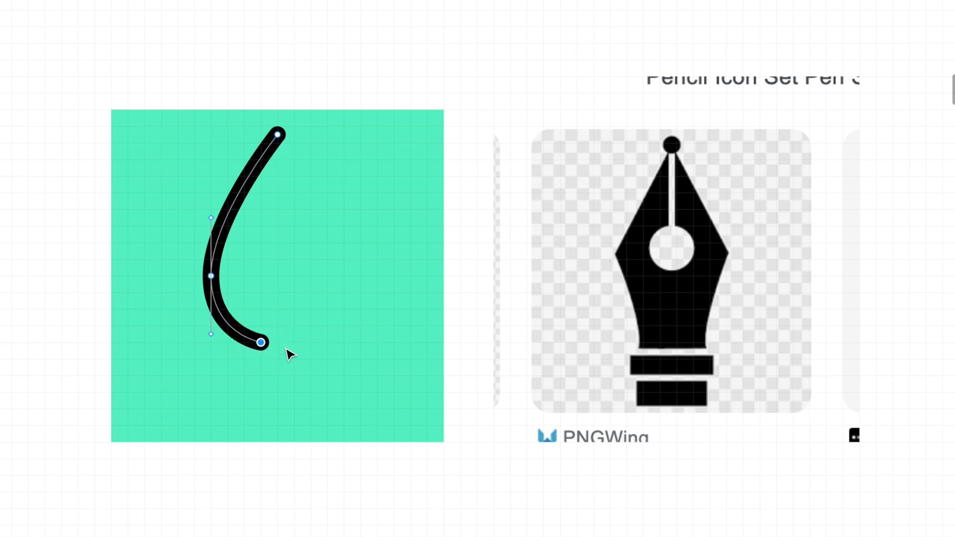
key(Escape)
click(259, 339)
double_click(260, 342)
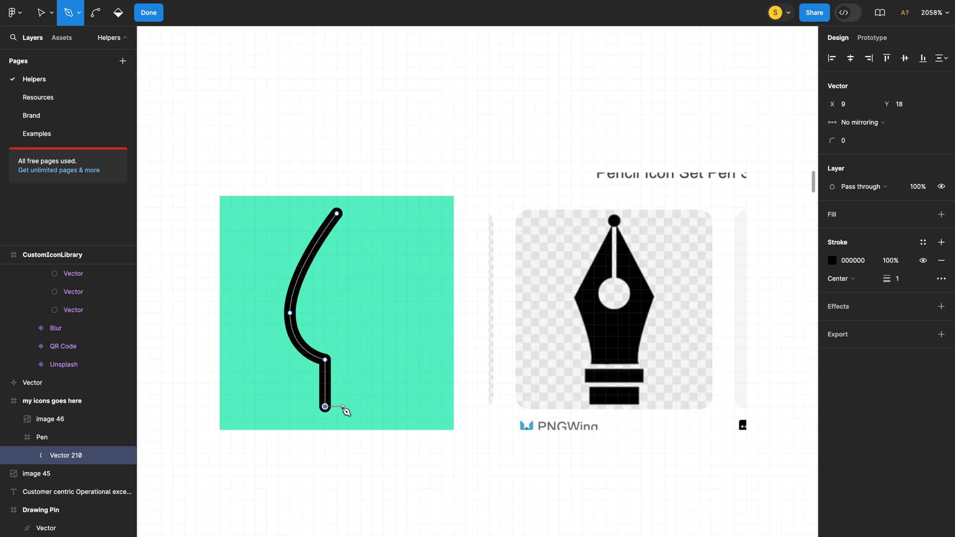
- Adjust the left half's stem corners, middle curve point and tip point
key(Escape)
scroll(344, 410, up, 5)
drag(384, 490, 418, 465)
drag(387, 398, 399, 410)
drag(319, 307, 320, 318)
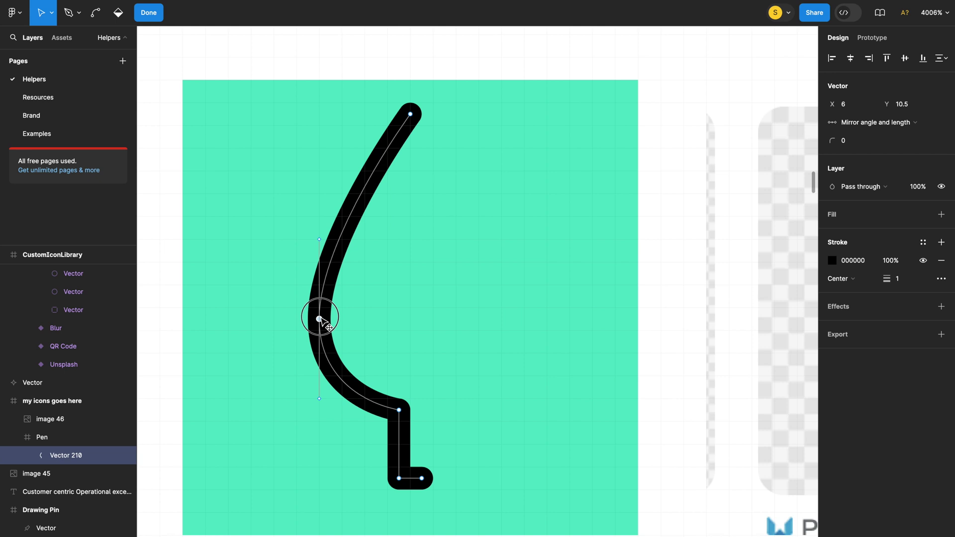
drag(410, 114, 445, 114)
key(Escape)
- Paste a horizontally flipped copy into Vector 210 and join it to the stem to close the nib outline
key(ctrl+d)
key(shift+h)
drag(497, 507, 504, 479)
key(Delete)
click(422, 478)
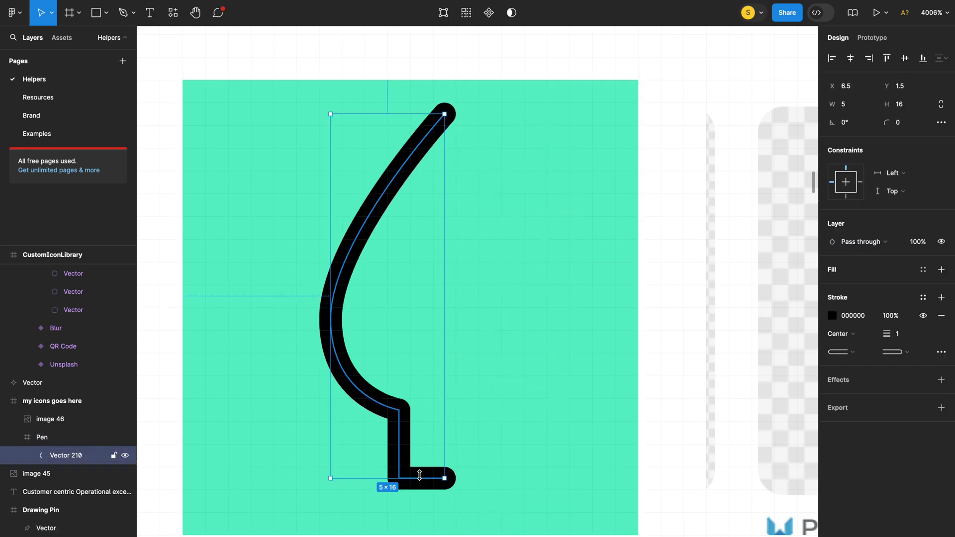
key(Return)
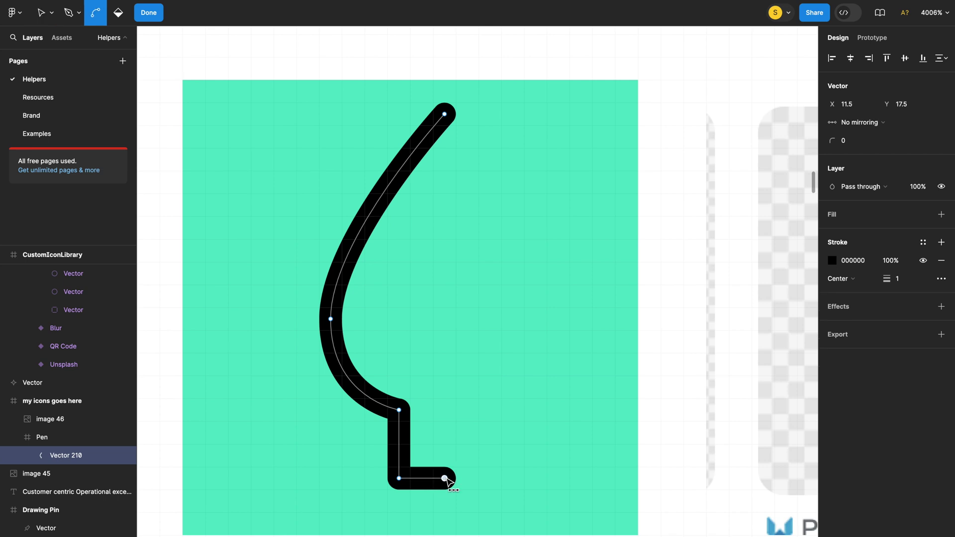
key(ctrl+v)
drag(455, 489, 442, 478)
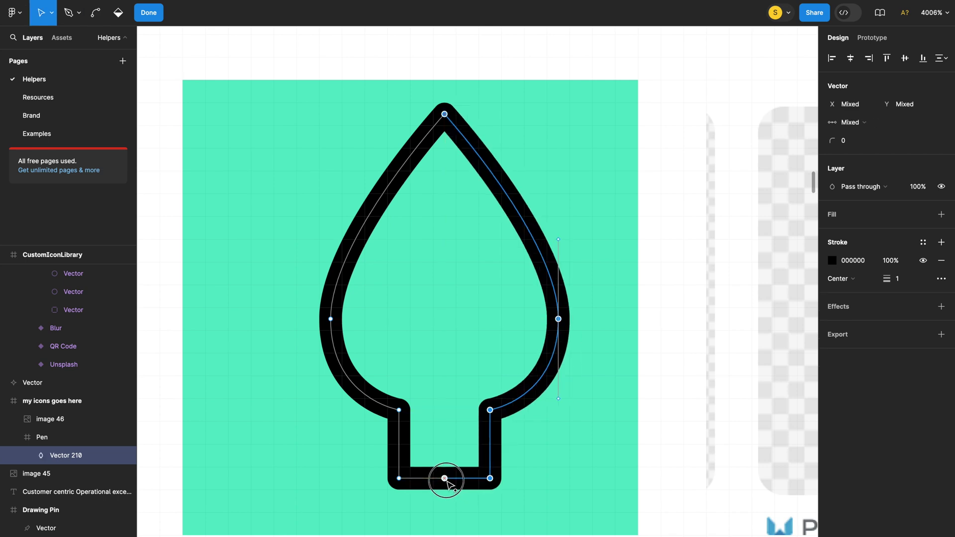
click(547, 486)
key(ctrl+z)
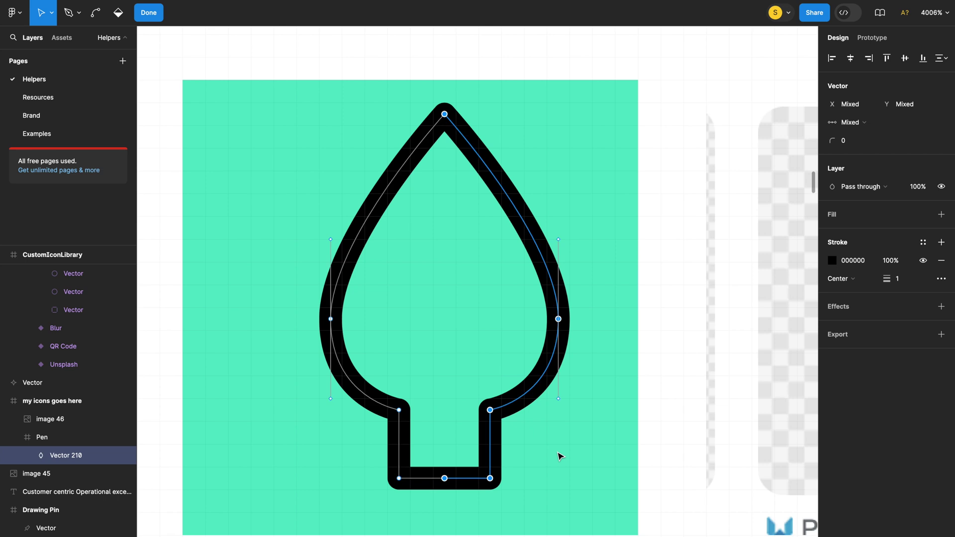
key(Escape)
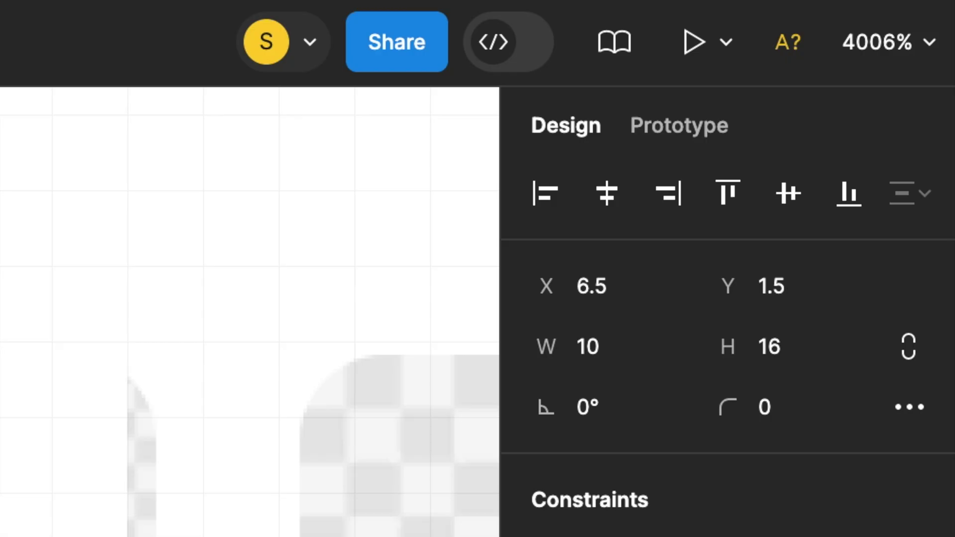
- Lock proportions and resize the nib outline to height 17 and width 12
click(908, 346)
click(769, 346)
text(17)
key(Return)
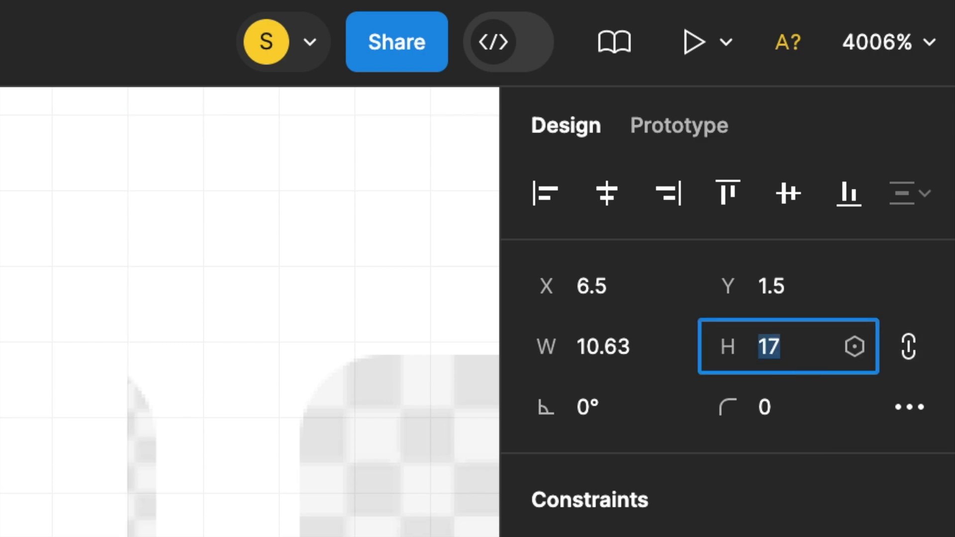
key(shift+Tab)
text(12)
key(Return)
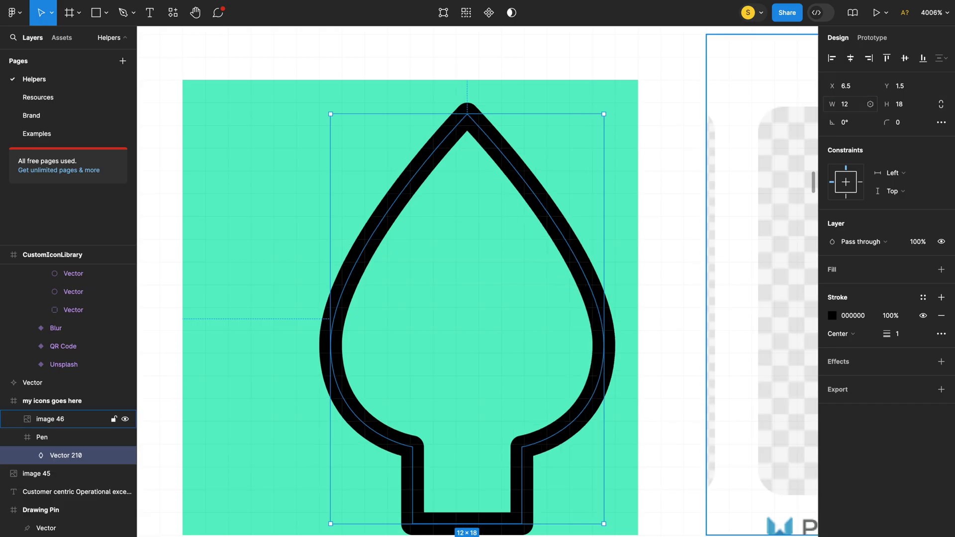
- Line up the stem's left and right points on the guides
key(Return)
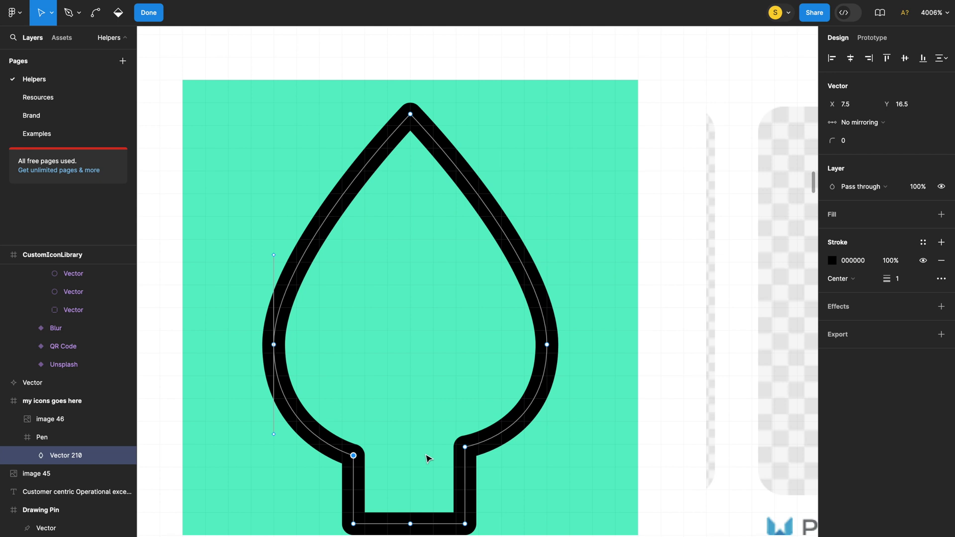
drag(546, 344, 536, 345)
drag(274, 344, 285, 344)
click(410, 114)
key(Escape)
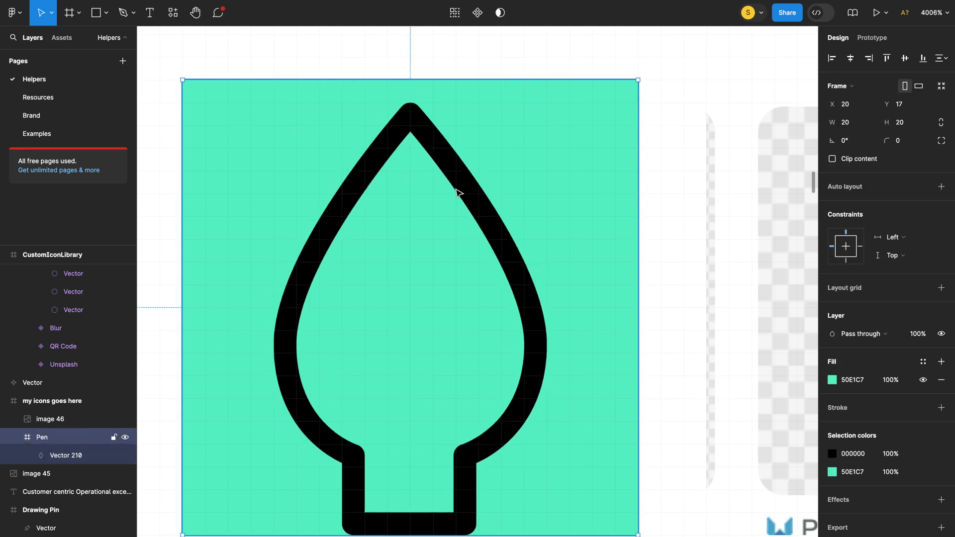
- Draw a vertical slit line from the nib's tip partway down
key(p)
click(410, 114)
click(411, 311)
- Draw a 3×3 circle inside the nib and fill it black
scroll(411, 311, down, 3)
click(396, 309)
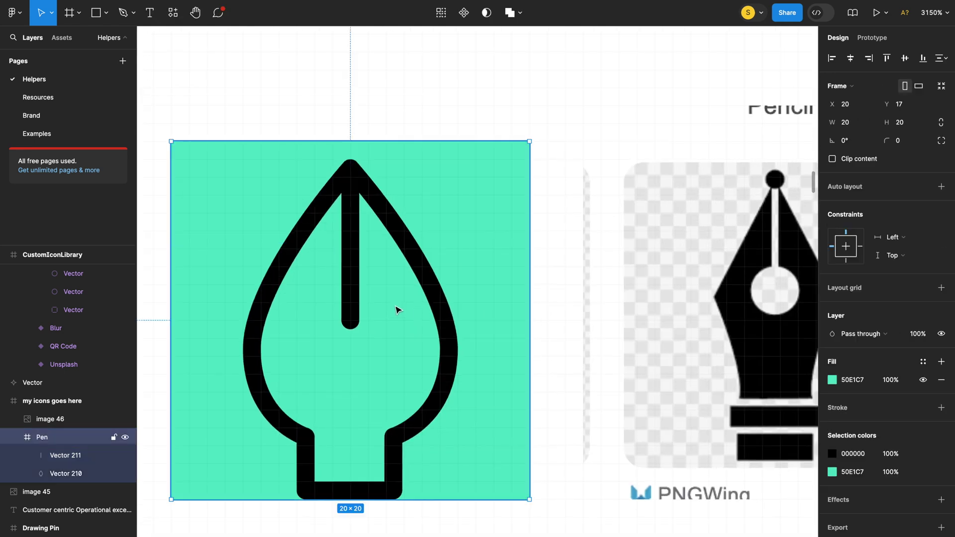
click(126, 455)
click(94, 474)
shift+click(60, 455)
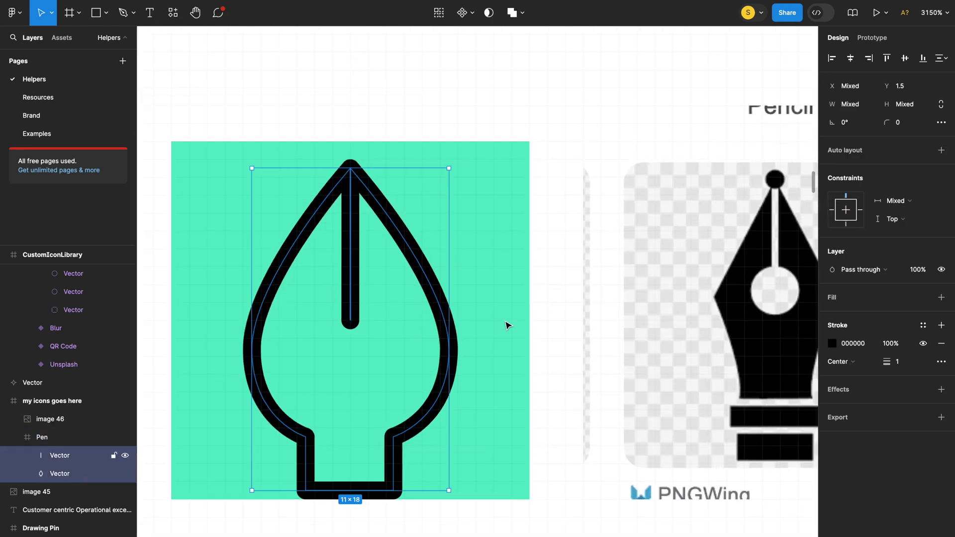
key(Escape)
click(106, 13)
click(85, 81)
drag(332, 338, 387, 392)
click(839, 288)
key(i)
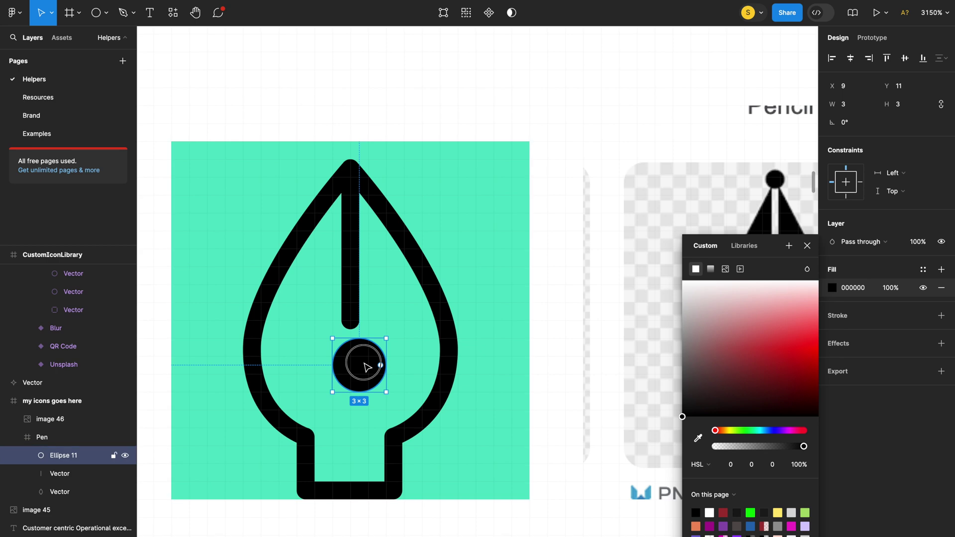
click(358, 362)
- Centre the circle horizontally and move it up to Y 9
click(850, 57)
click(899, 85)
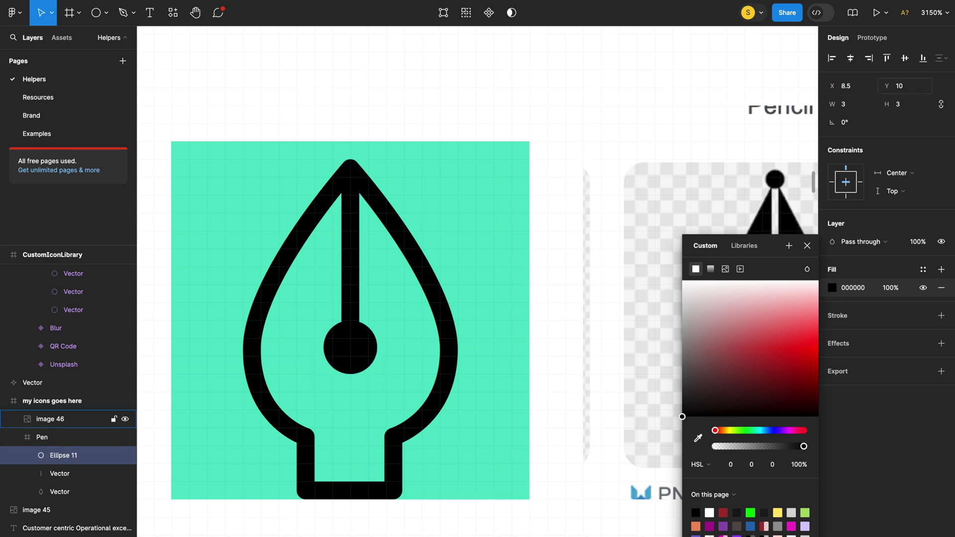
text(9)
key(Return)
- Set both vertical and horizontal constraints of all pen shapes to Scale
key(ctrl+a)
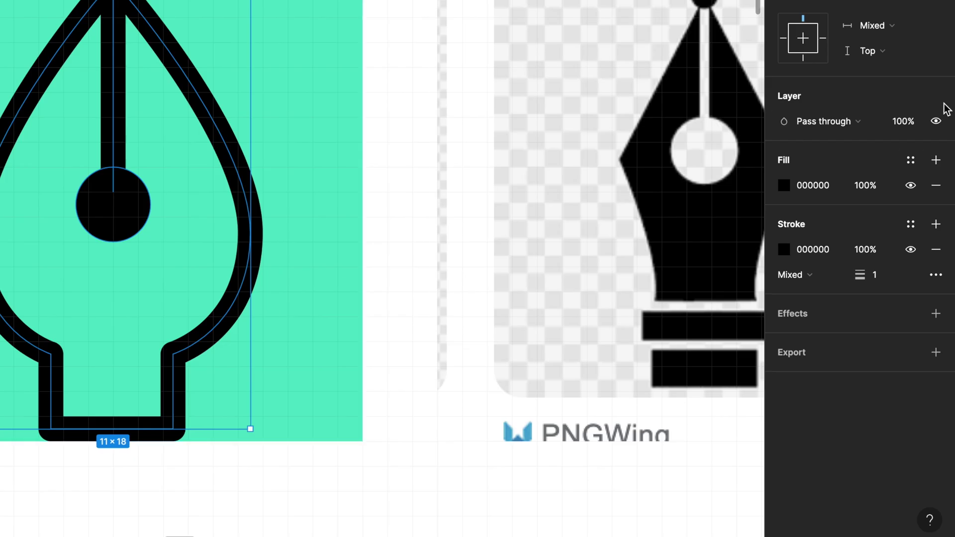
click(892, 191)
click(895, 245)
click(896, 173)
click(896, 134)
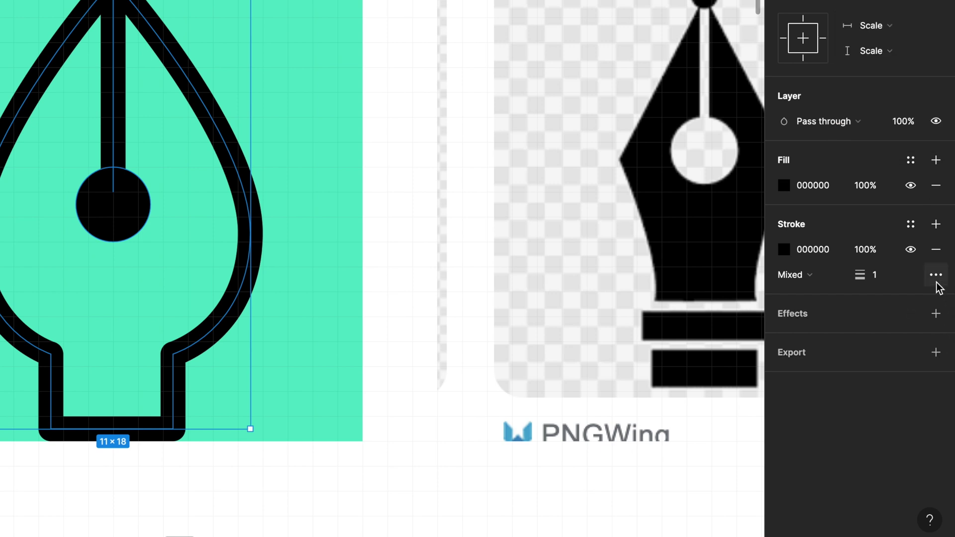
- Give the pen shapes' strokes round end points in the advanced stroke settings
click(936, 275)
click(736, 352)
click(719, 511)
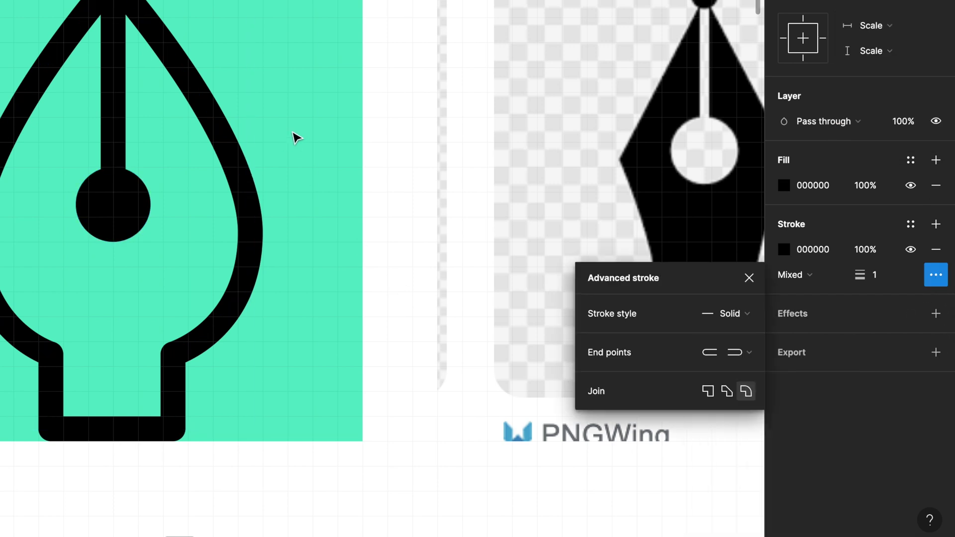
click(296, 138)
key(Return)
- Rotate the pen shapes to about -45° and flatten the leaf outline into one vector
drag(256, 0, 361, 140)
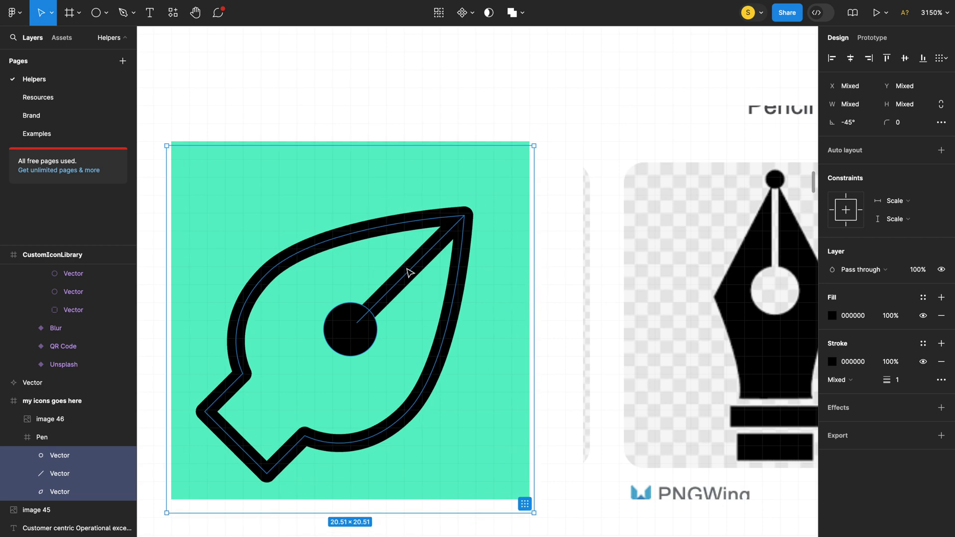
drag(538, 143, 502, 294)
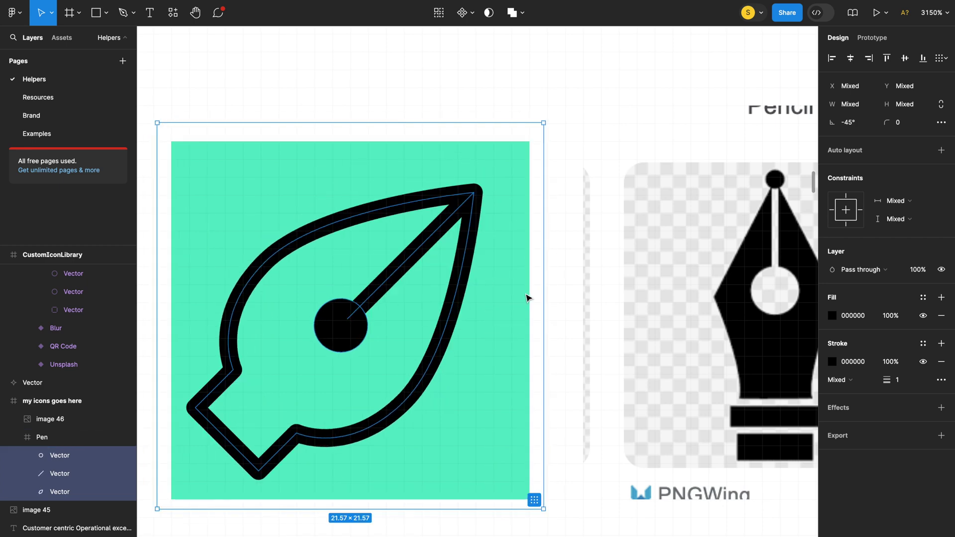
click(497, 278)
click(462, 277)
right_click(463, 277)
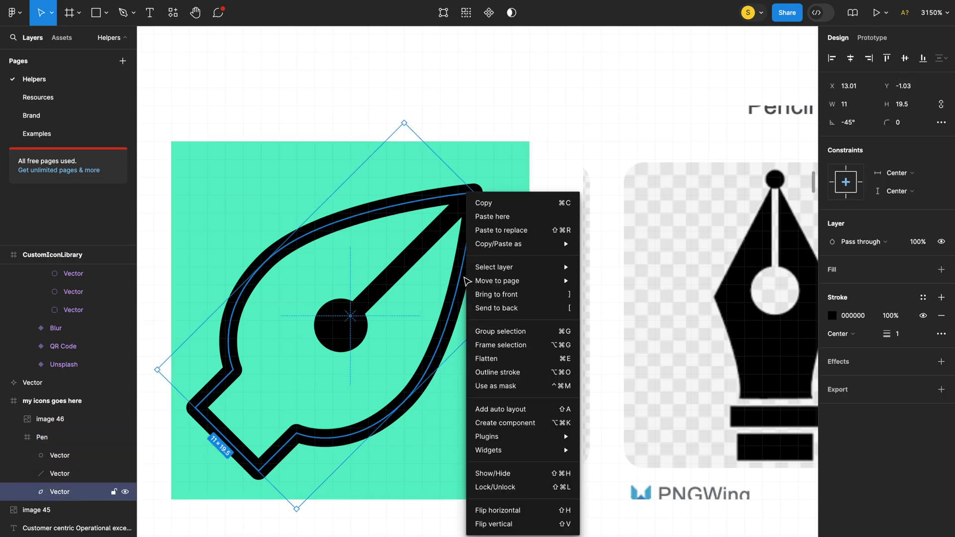
click(450, 172)
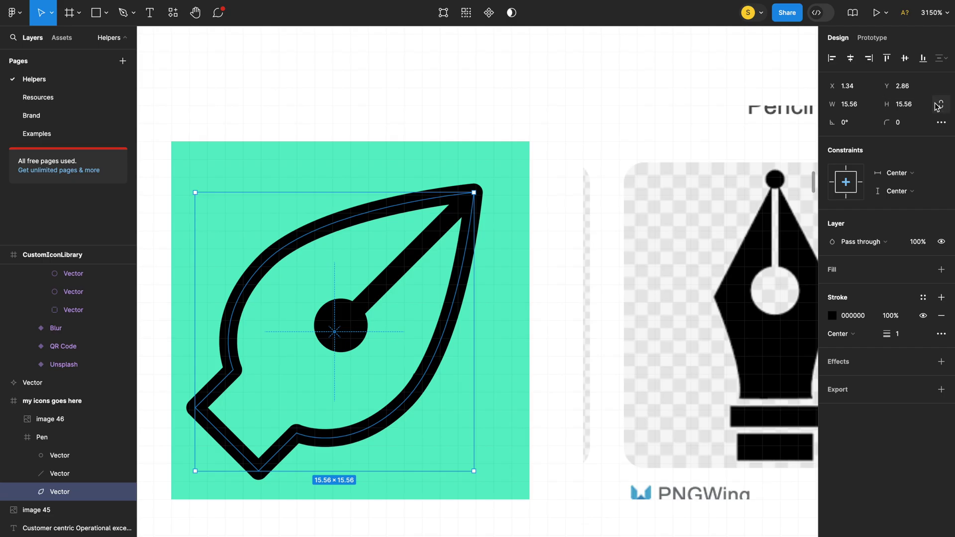
- Resize the flattened leaf to height 16 and position it at X 2.5
text(16)
key(Return)
click(852, 86)
text(1.5)
key(Return)
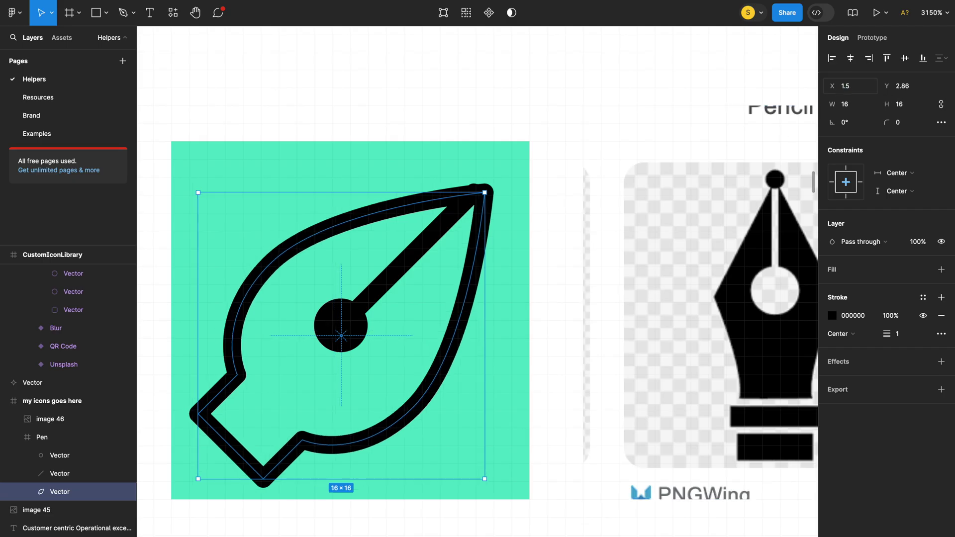
text(2.5)
key(Tab)
text(1.5)
key(Return)
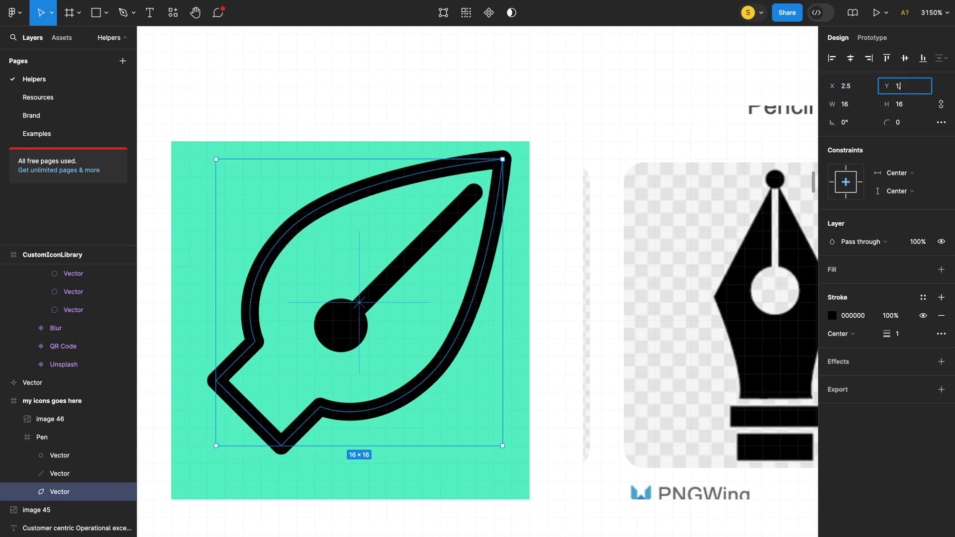
- Set the leaf's position to Y 2.5 and X 1.5
text(2.5)
key(Return)
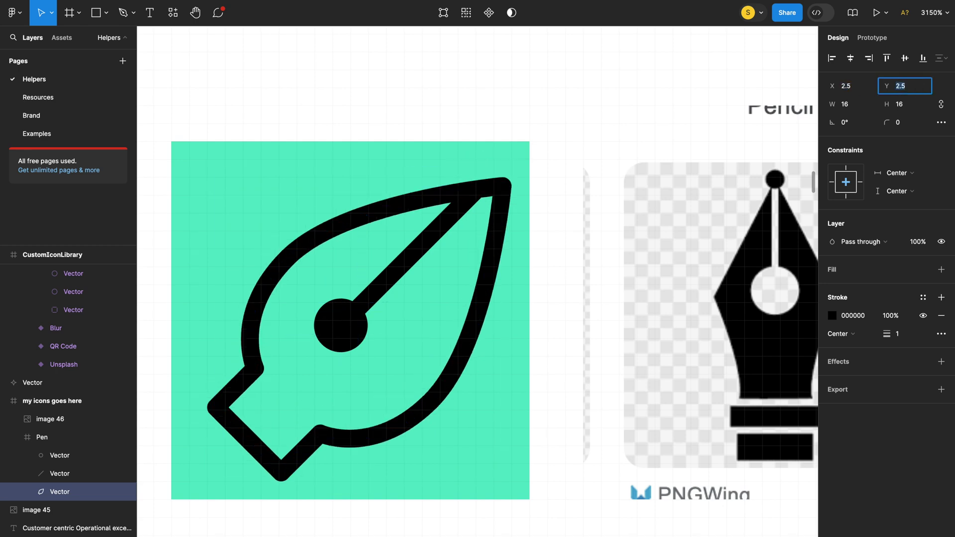
key(shift+Tab)
text(1.5)
key(Return)
- Reshape the leaf outline by moving its top point
scroll(264, 384, up, 5)
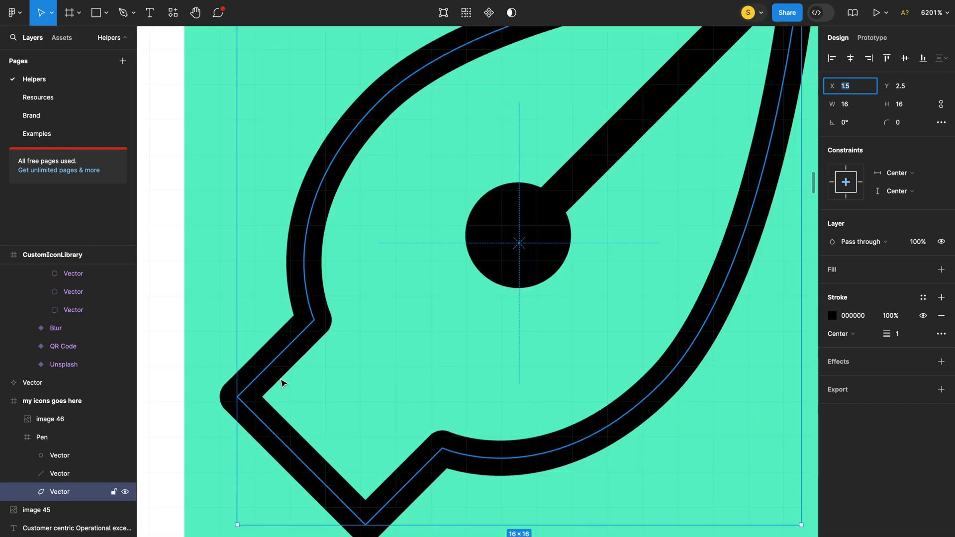
double_click(239, 388)
click(378, 524)
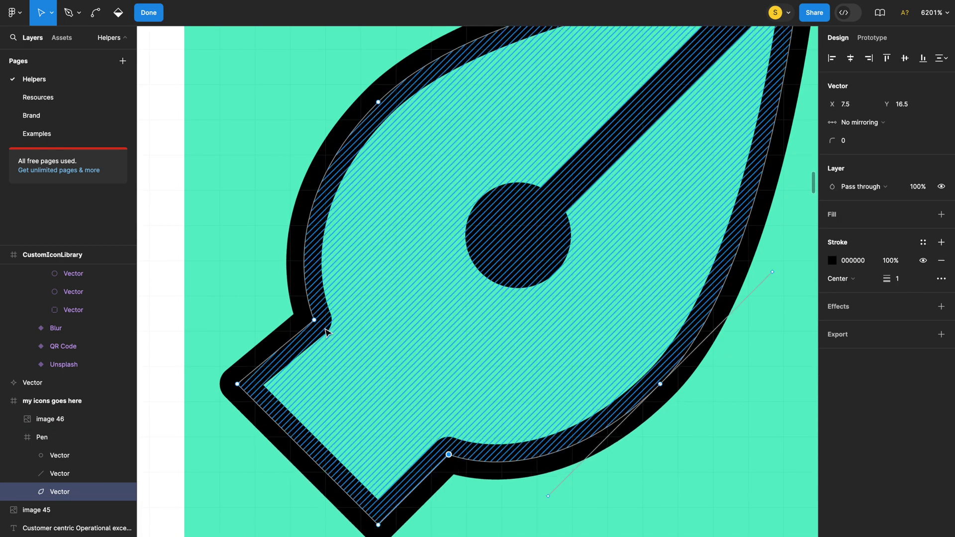
click(314, 320)
scroll(709, 495, down, 3)
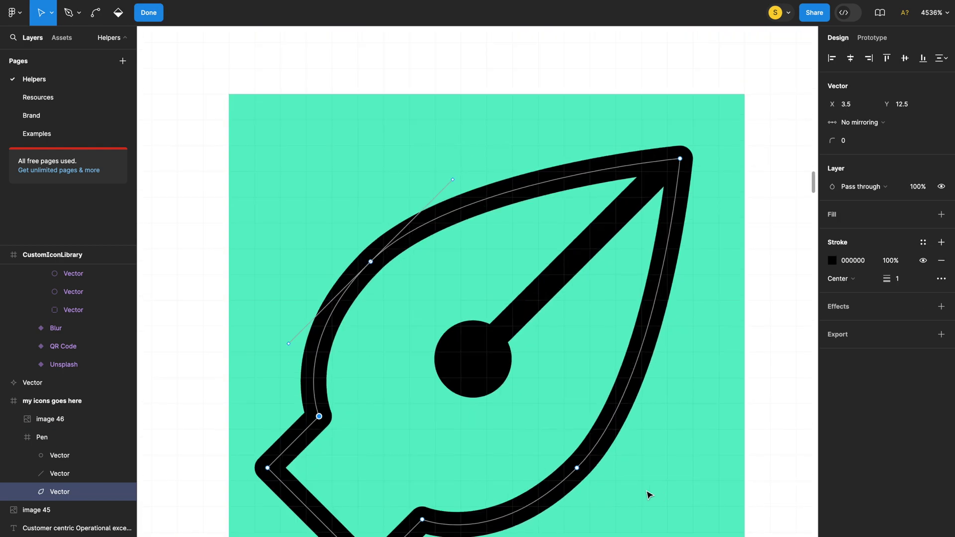
click(578, 465)
click(371, 261)
mouse_move(685, 160)
mouse_down()
mouse_move(701, 139)
mouse_move(688, 149)
mouse_move(701, 151)
mouse_up()
- Move the stem line's top end into the leaf tip
click(687, 152)
double_click(682, 147)
drag(482, 350, 486, 353)
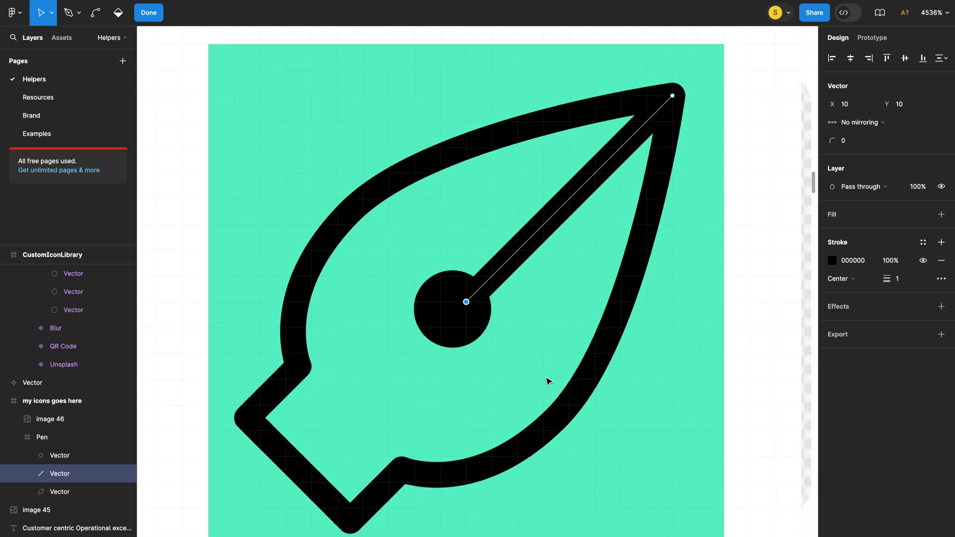
- Move the circle to X 9.5 and Y 8.5
scroll(547, 382, up, 3)
click(463, 326)
click(850, 85)
text(9.5)
click(899, 86)
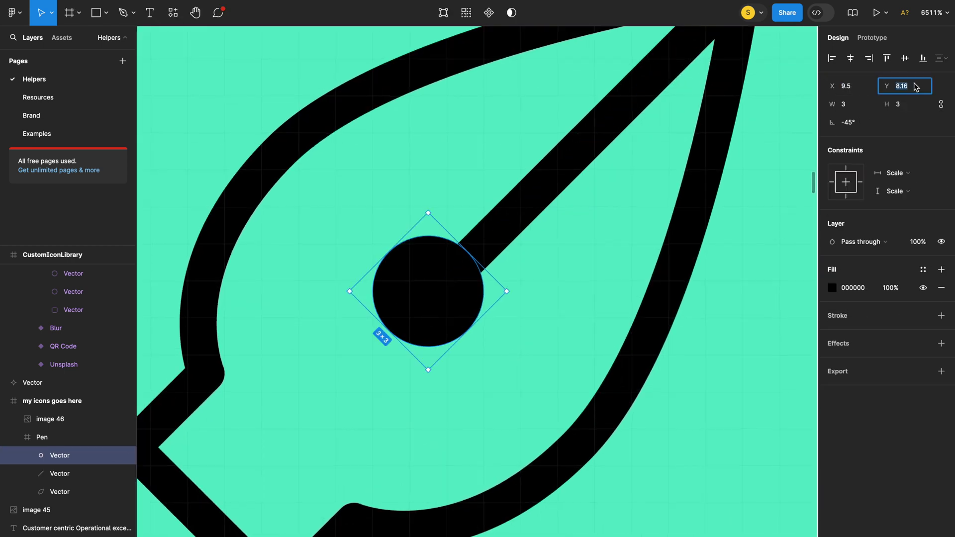
text(8.5)
key(Return)
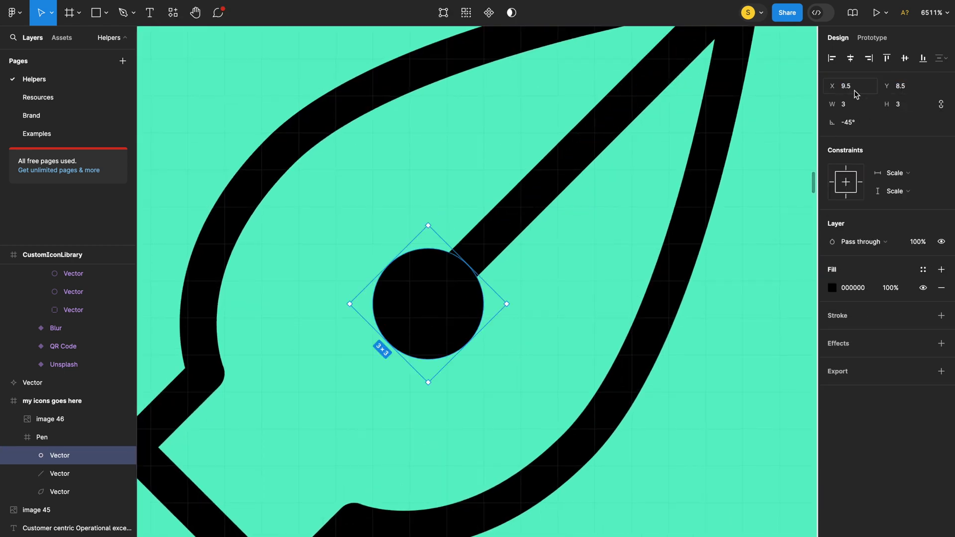
- Reset the circle's rotation to 0° and reselect the whole Pen frame
right_click(463, 289)
click(502, 369)
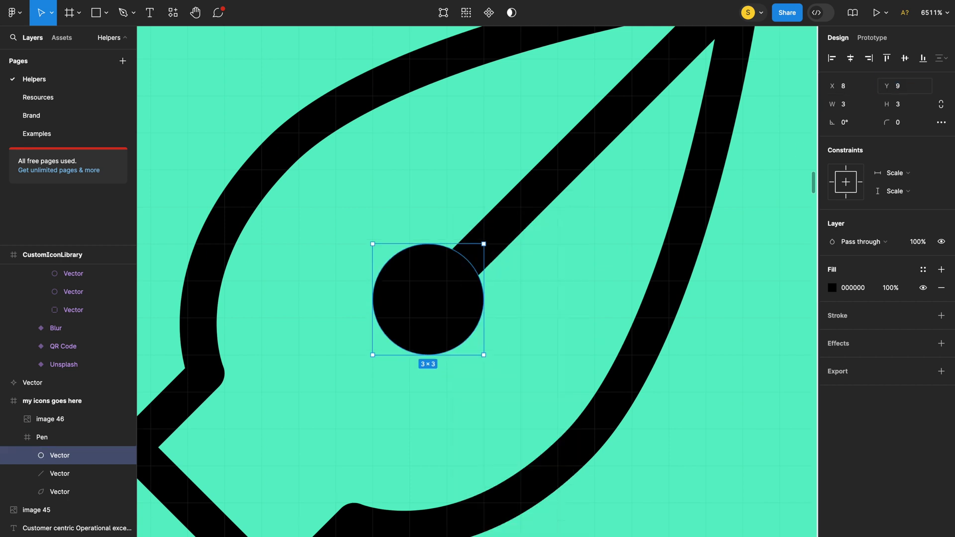
scroll(482, 328, down, 5)
key(Escape)
scroll(494, 267, down, 3)
- Turn on pixel preview to check the icon against the pixel grid
key(ctrl+alt+y)
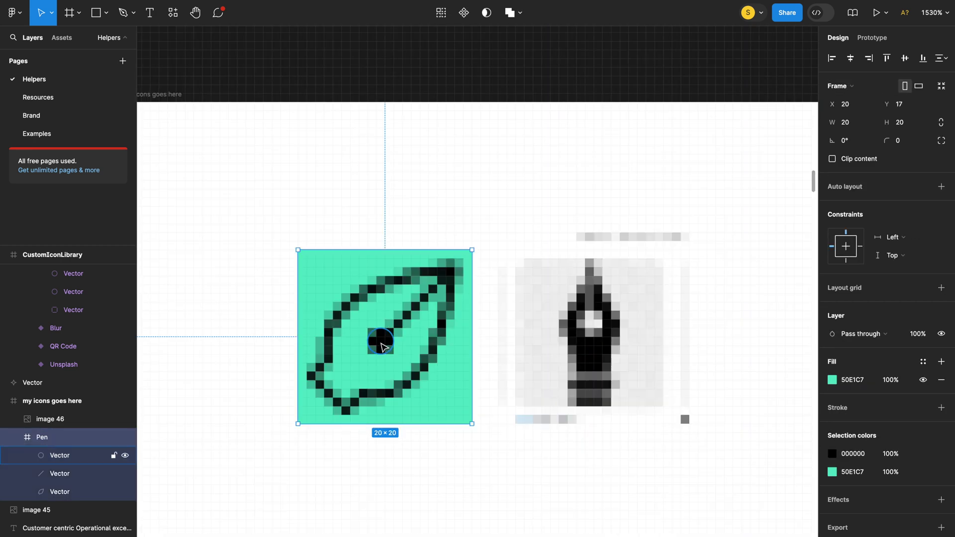
scroll(383, 348, up, 3)
scroll(383, 347, up, 1)
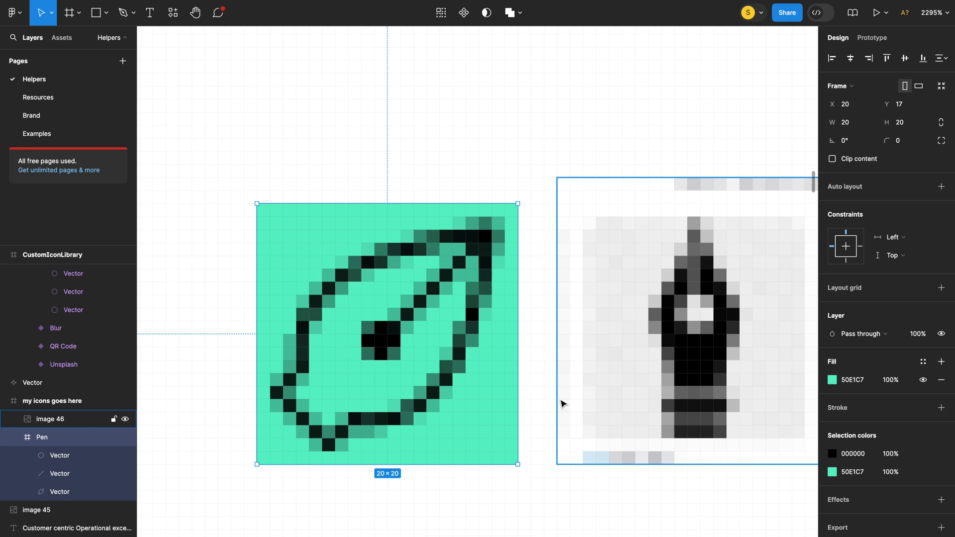
key(ctrl+alt+y)
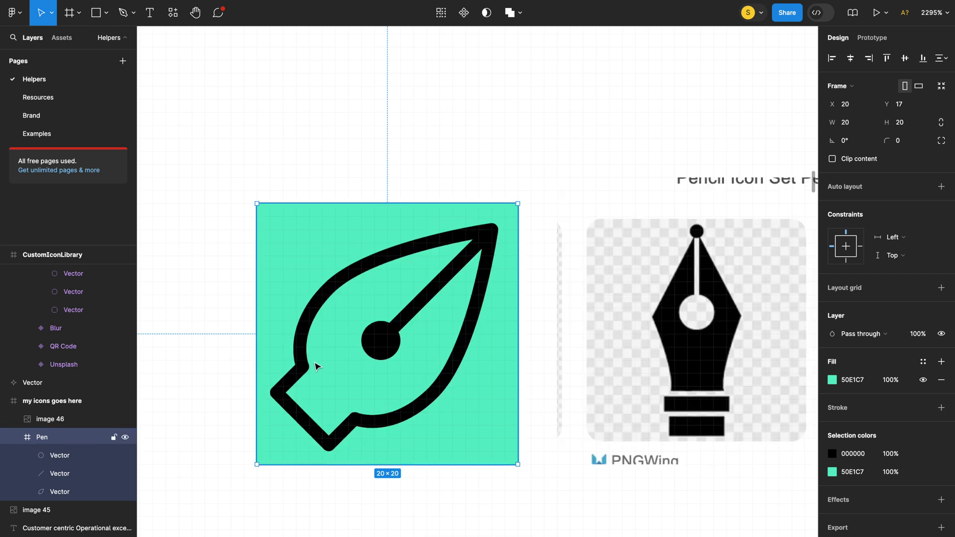
key(ctrl+alt+y)
scroll(315, 367, up, 5)
- Move the leaf's upper-left anchor up-left and its lower-right anchor up-right onto grid points
click(357, 306)
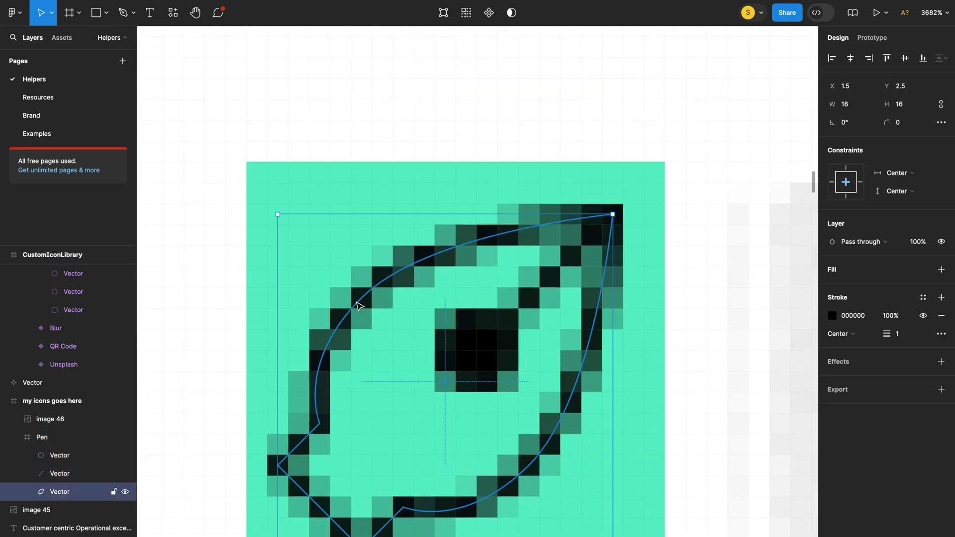
double_click(357, 306)
click(361, 298)
drag(361, 299, 362, 282)
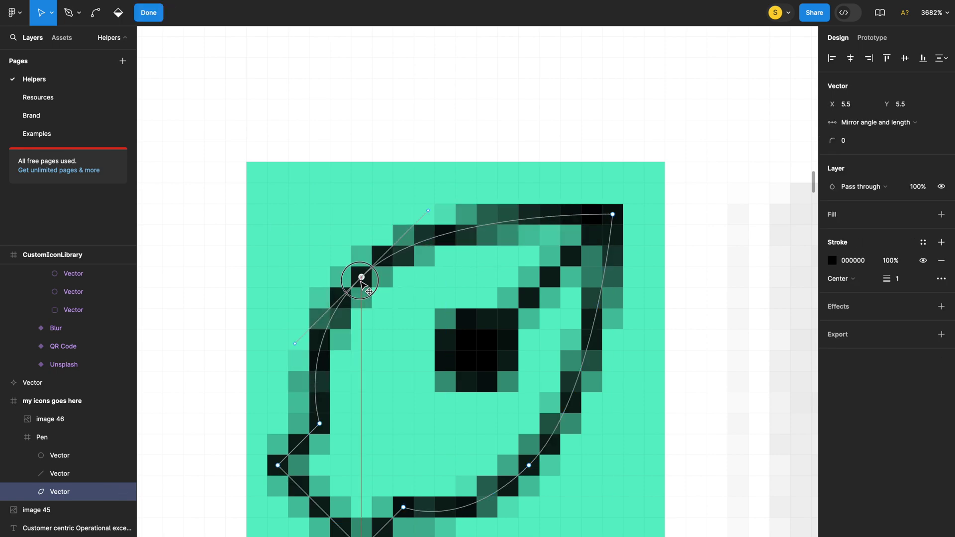
click(529, 486)
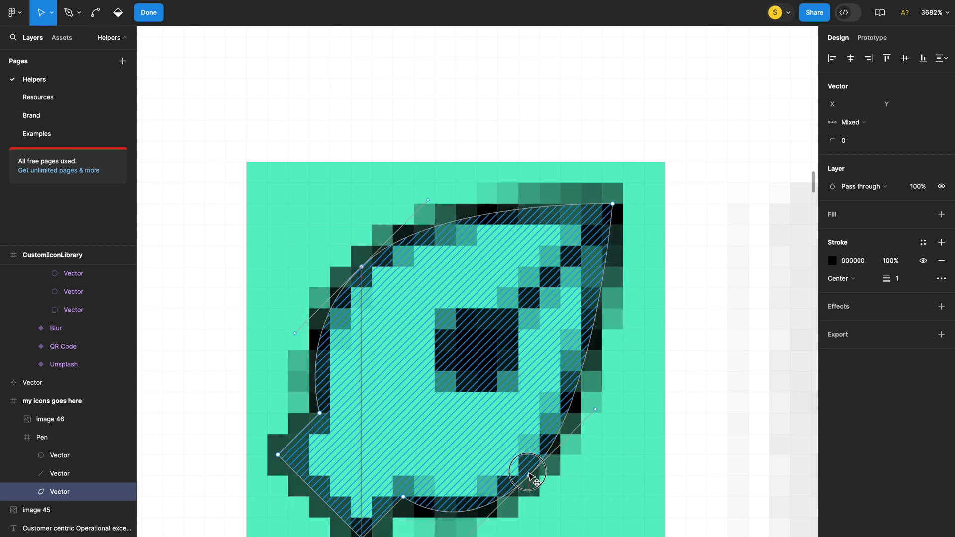
key(ctrl)
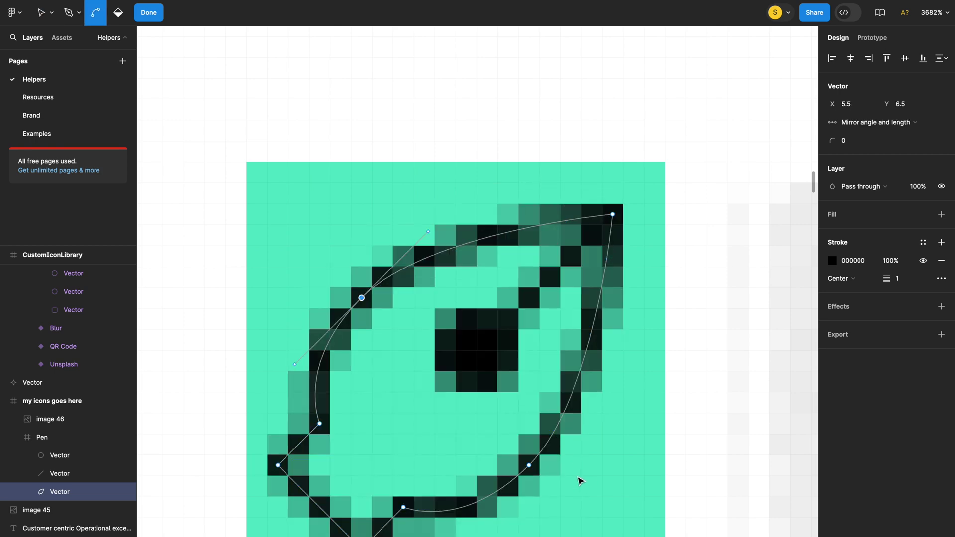
drag(529, 487, 540, 479)
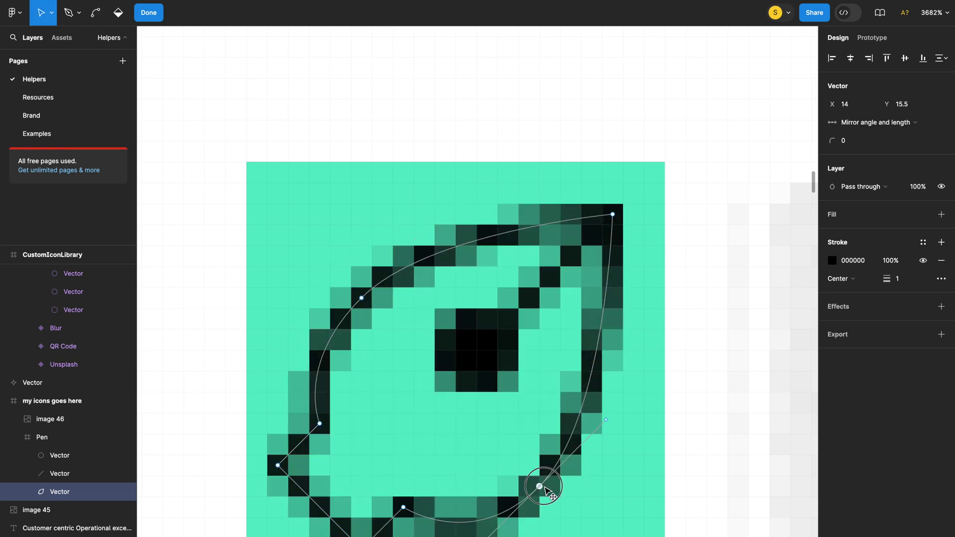
drag(362, 300, 354, 291)
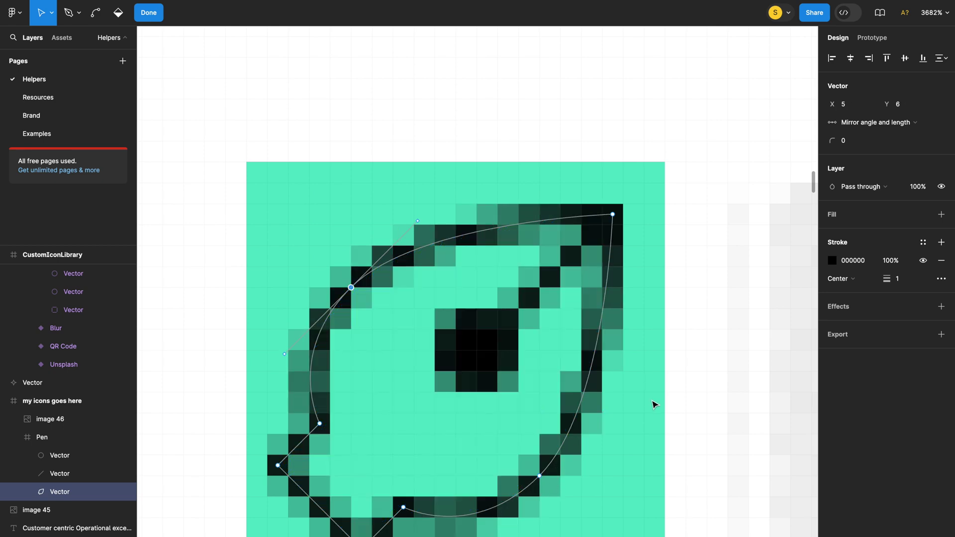
scroll(654, 400, down, 3)
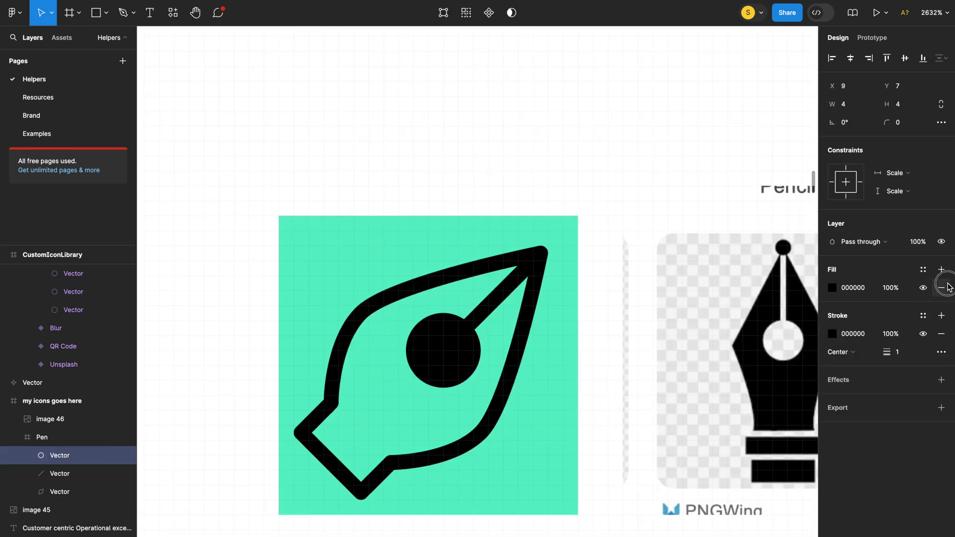
- Remove the pen circle's fill so it becomes a hollow ring
click(941, 287)
scroll(439, 350, up, 3)
double_click(482, 320)
key(Escape)
key(Escape)
- Move the ring inside the pen icon down slightly
scroll(475, 435, down, 10)
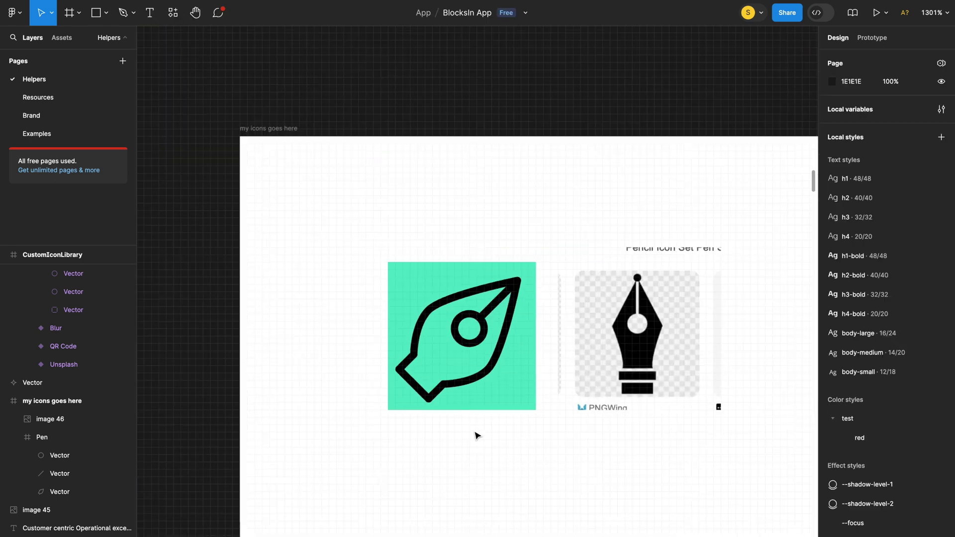
scroll(465, 452, up, 5)
scroll(475, 388, up, 5)
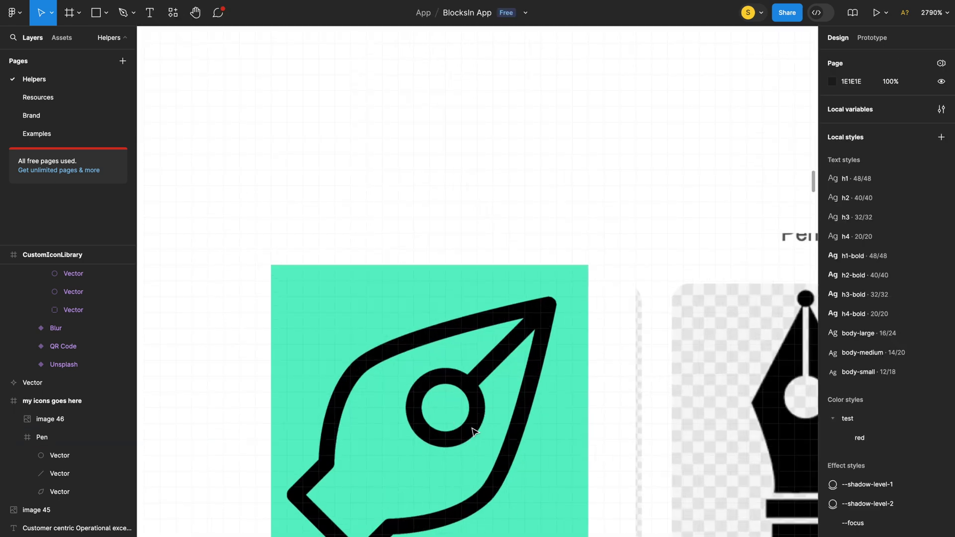
click(405, 398)
double_click(407, 400)
drag(407, 400, 407, 412)
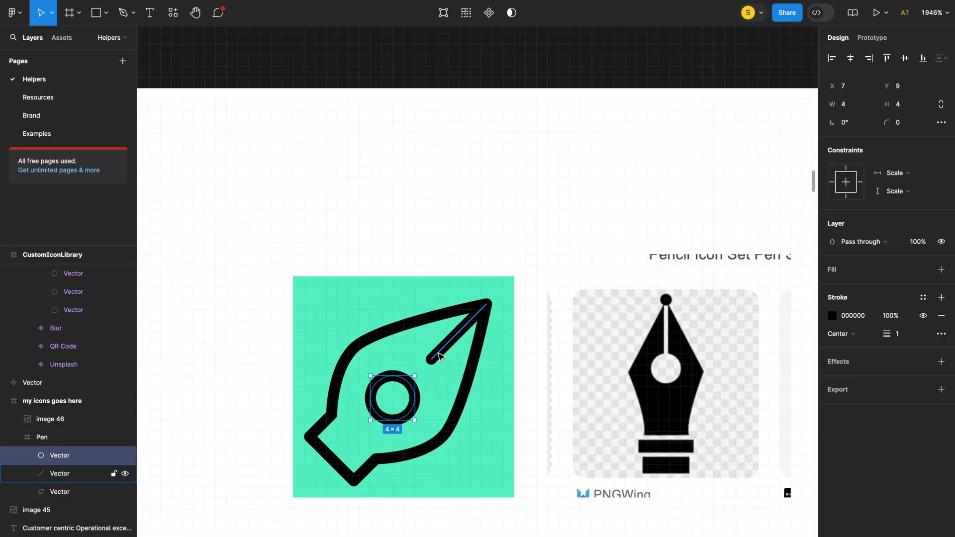
- Drag the slit line's end onto the ring, then preview the icon as rendered pixels
double_click(431, 361)
drag(431, 361, 419, 381)
click(481, 462)
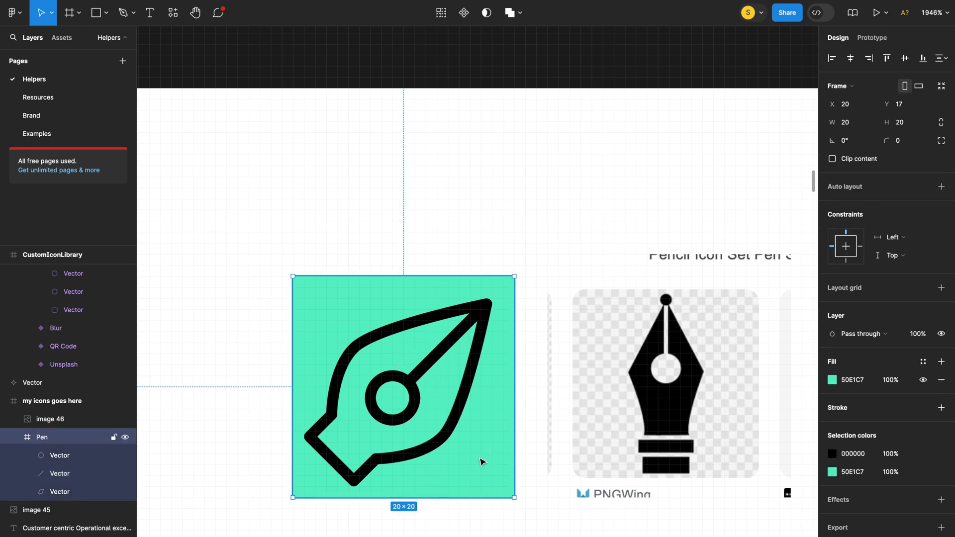
key(ctrl+alt+y)
key(ctrl+alt+y)
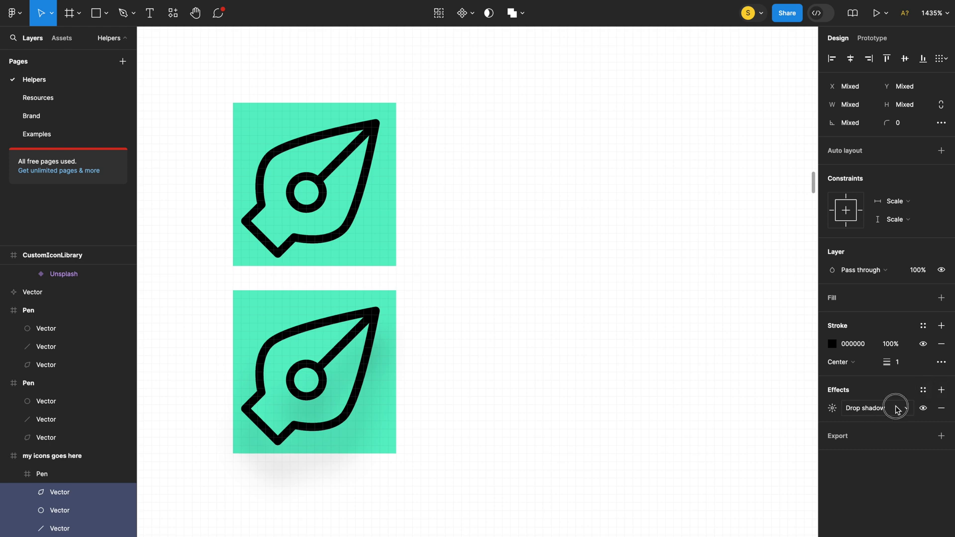
- Change the lower copy's effect to a layer blur with strength 2
click(897, 410)
click(875, 420)
click(839, 413)
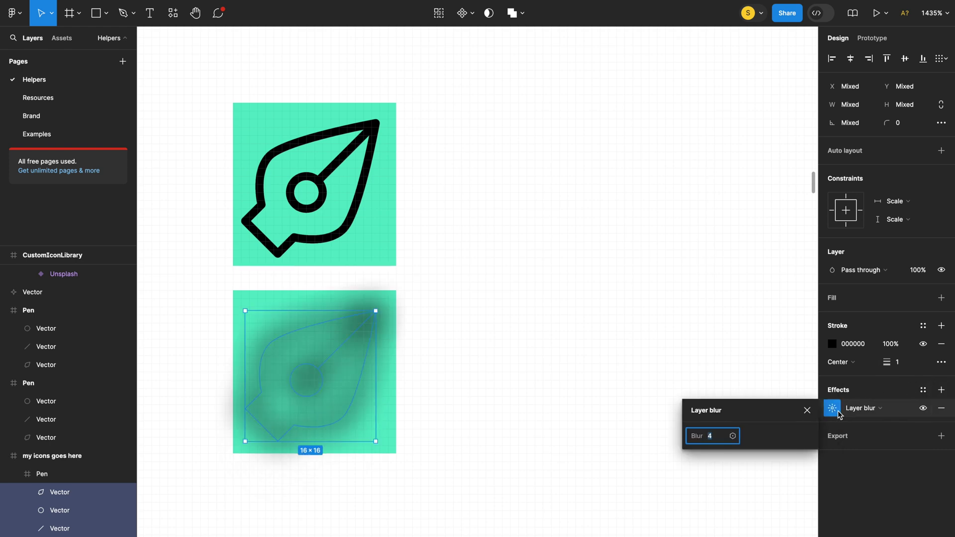
key(Down)
key(Down)
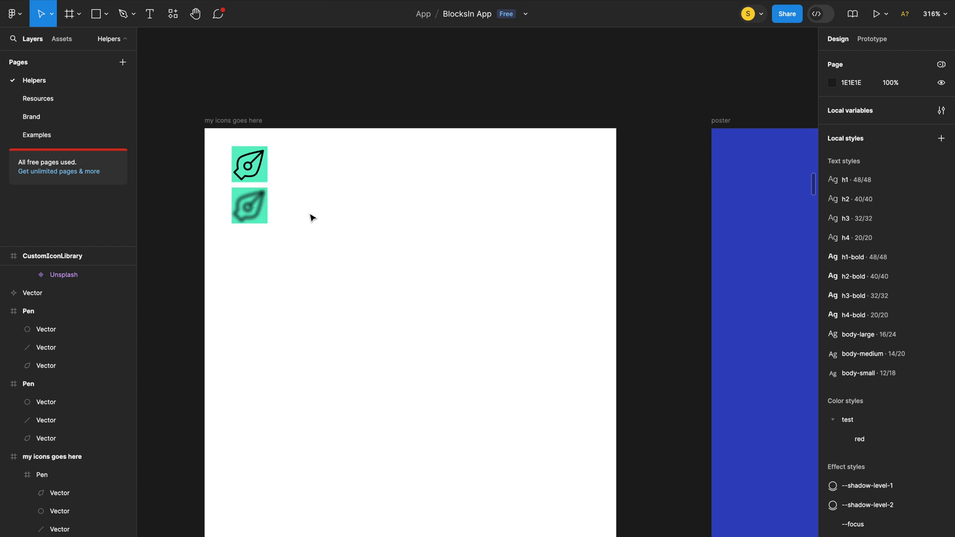
- Remove the layer blur from the lower Pen frame's vectors so the icon is sharp again
scroll(243, 188, up, 5)
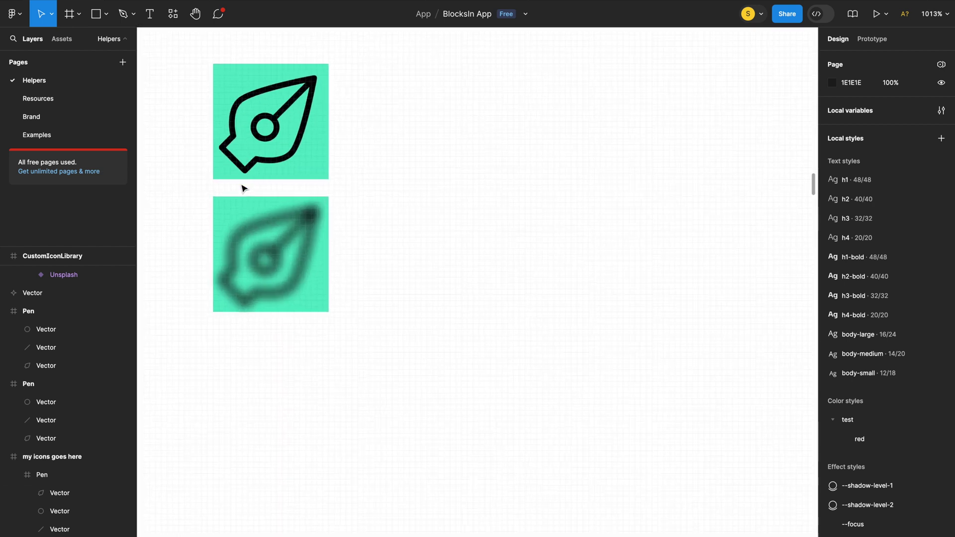
click(305, 223)
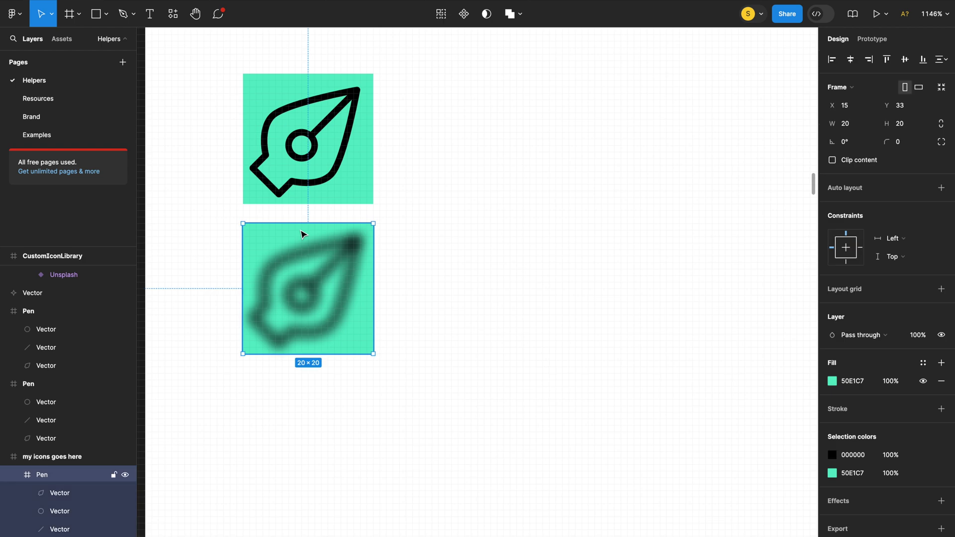
key(Return)
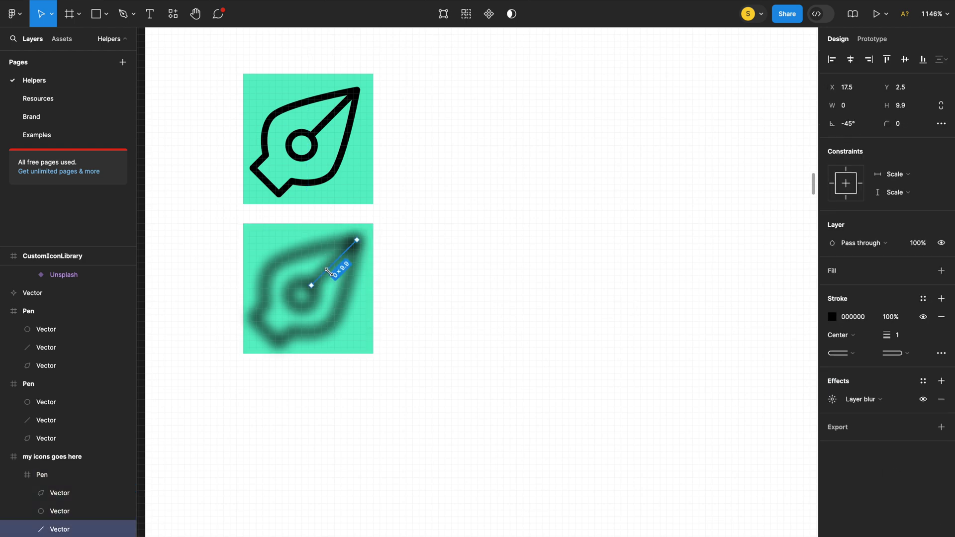
click(940, 409)
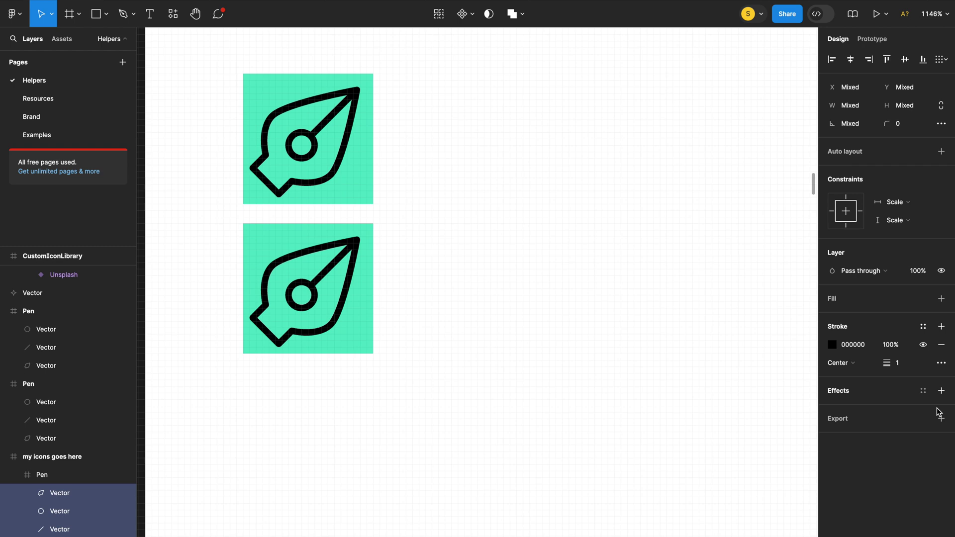
click(366, 297)
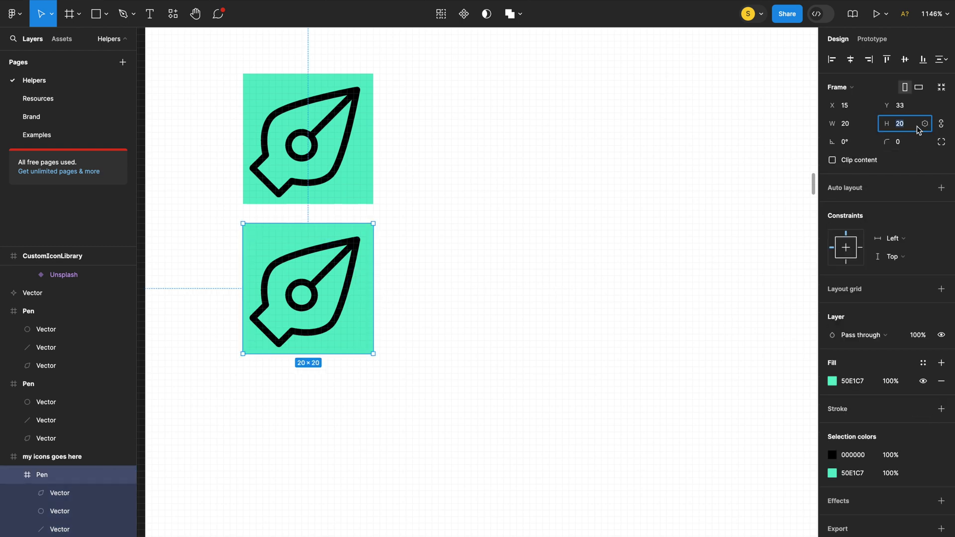
- Resize the lower Pen frame to 16 px
text(16)
key(Return)
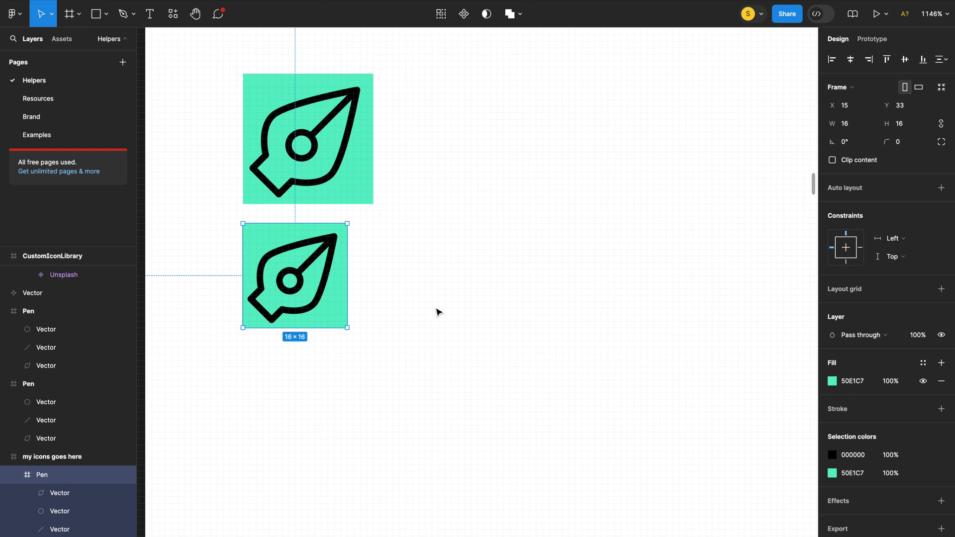
scroll(366, 292, down, 3)
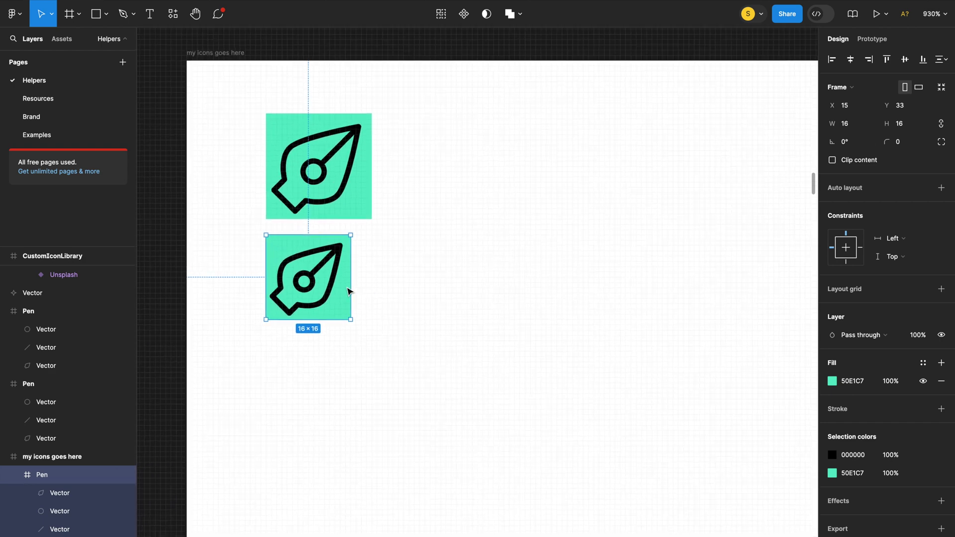
scroll(263, 287, up, 5)
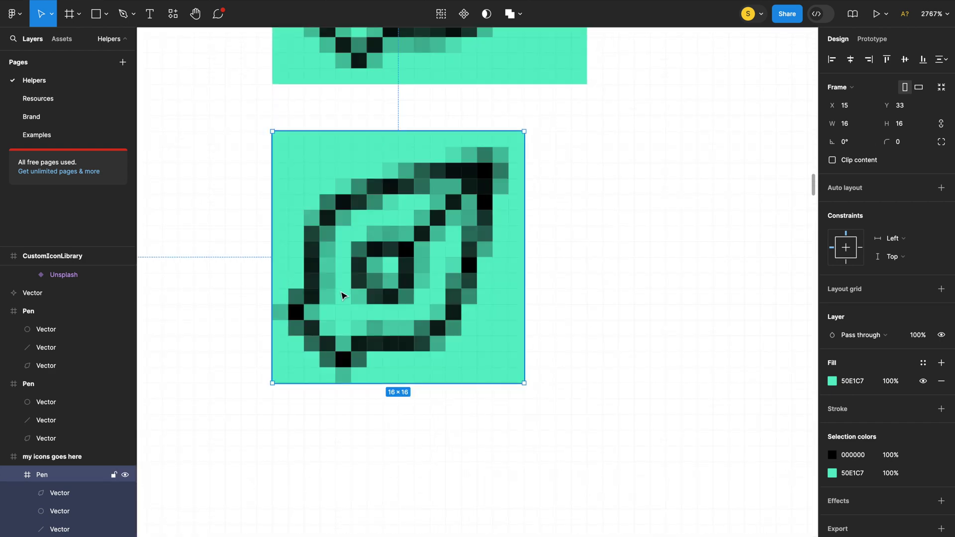
scroll(440, 301, down, 5)
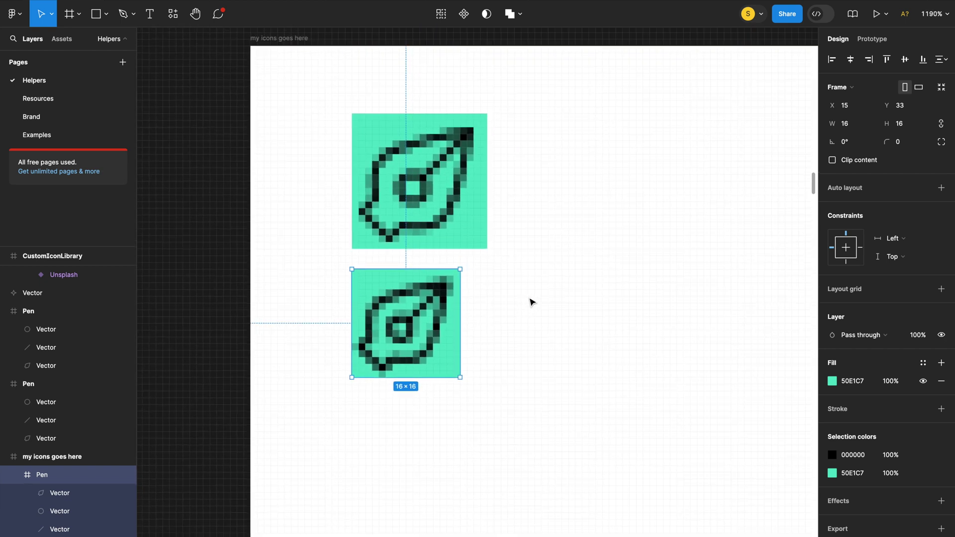
scroll(557, 263, right, 5)
scroll(557, 264, up, 4)
- Place the 16×16 copy beside the original icon, then delete it
drag(313, 323, 481, 160)
scroll(482, 159, up, 3)
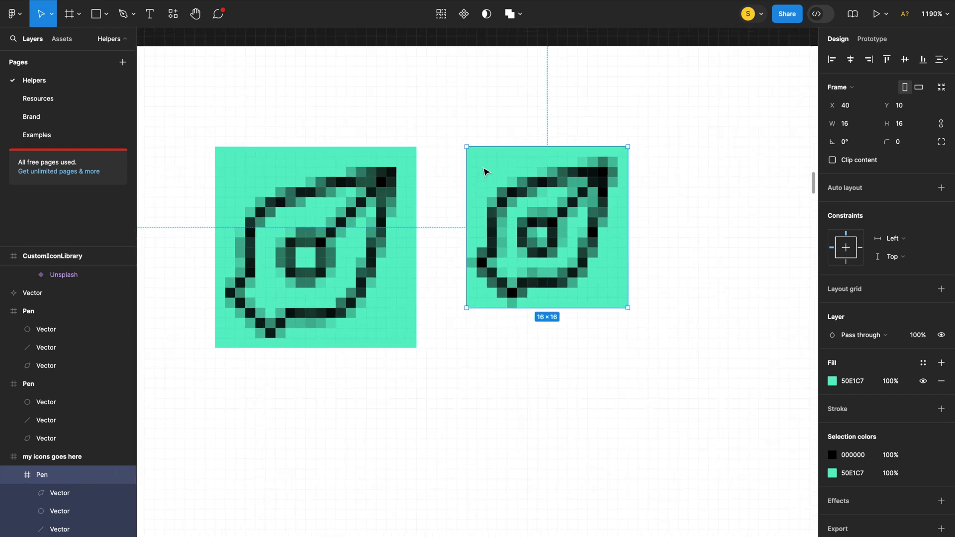
scroll(484, 171, left, 2)
key(Delete)
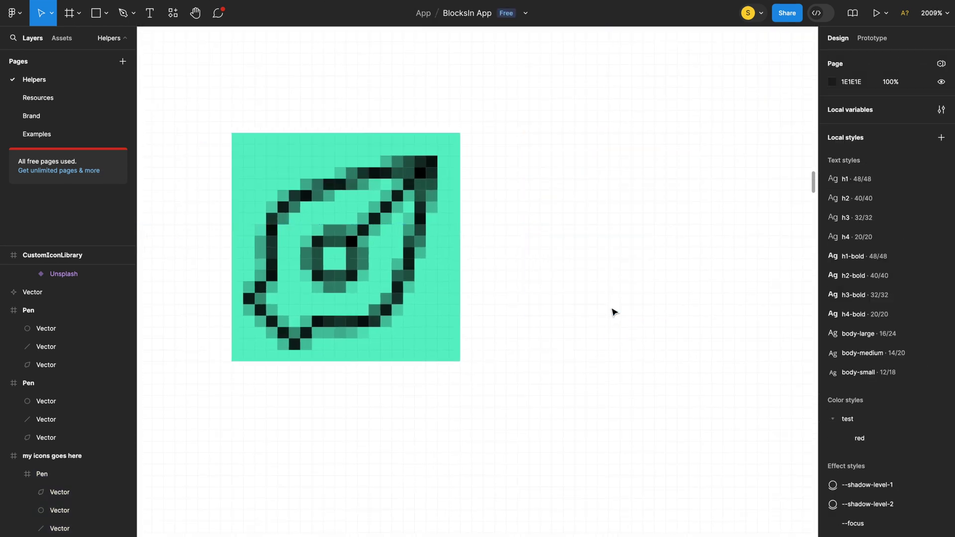
- Make the Pen frame a component and remove its teal background fill
scroll(451, 326, down, 2)
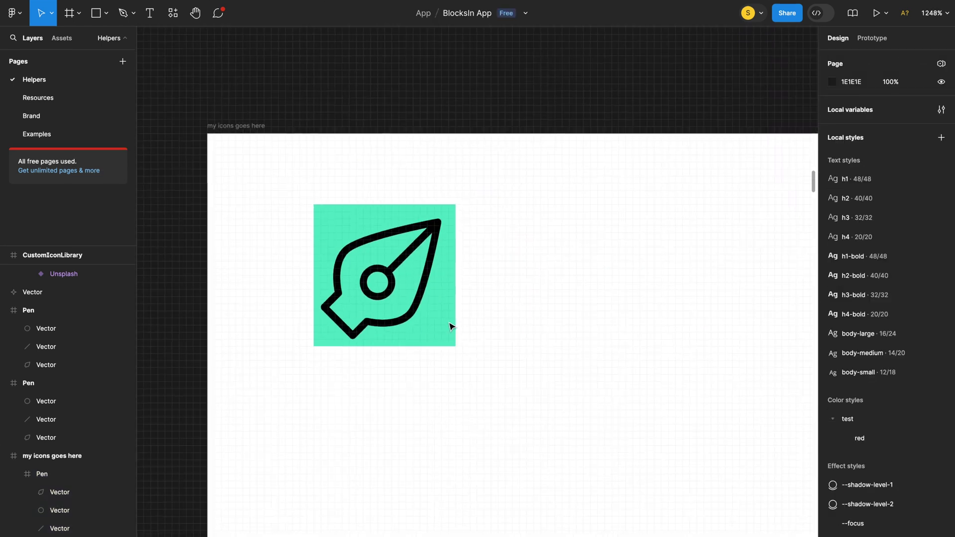
click(450, 326)
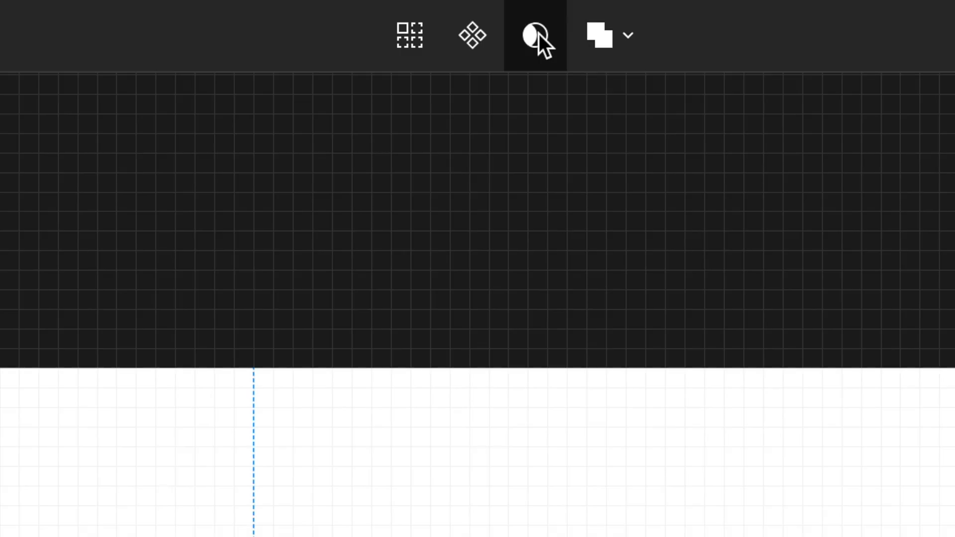
click(465, 13)
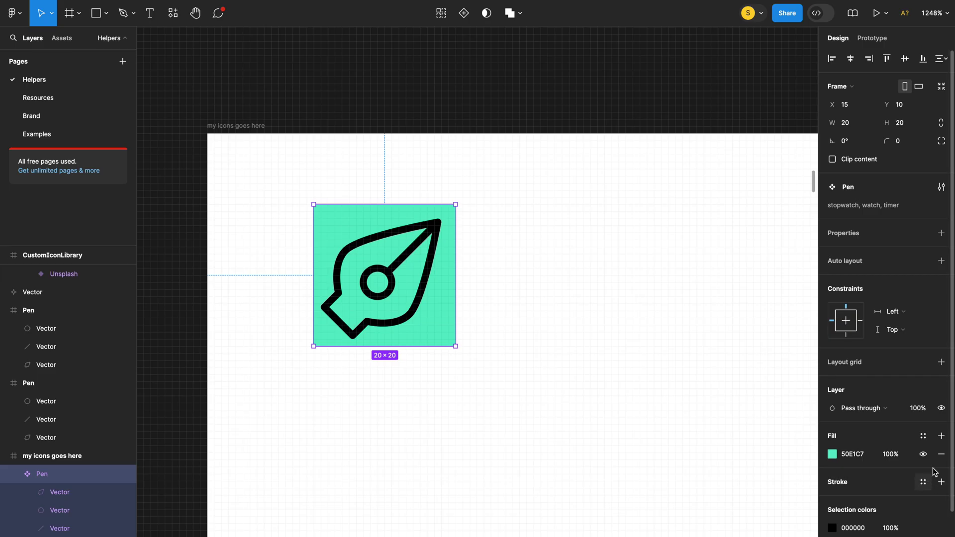
click(941, 454)
- Replace the component description with 'pen, vector tool, tool, drawing'
click(941, 187)
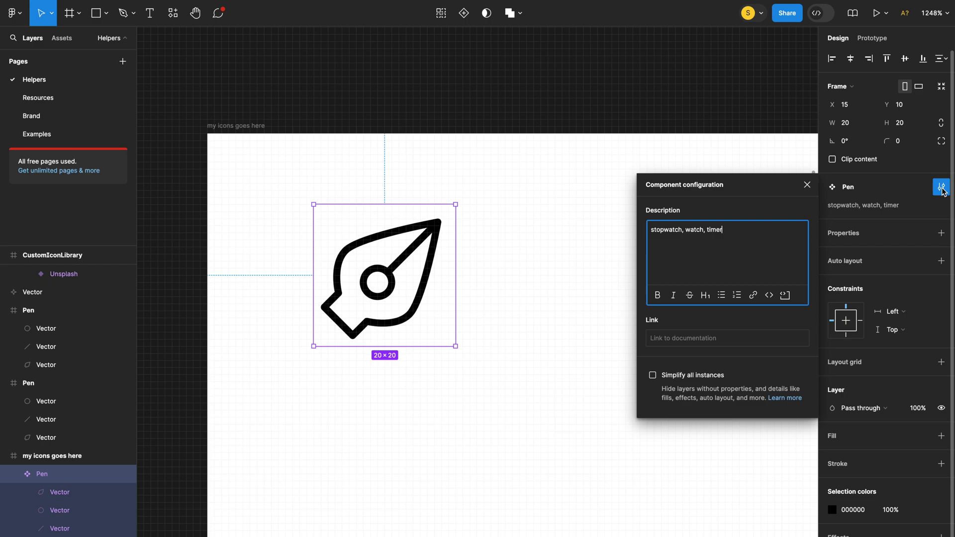
triple_click(693, 230)
text(p)
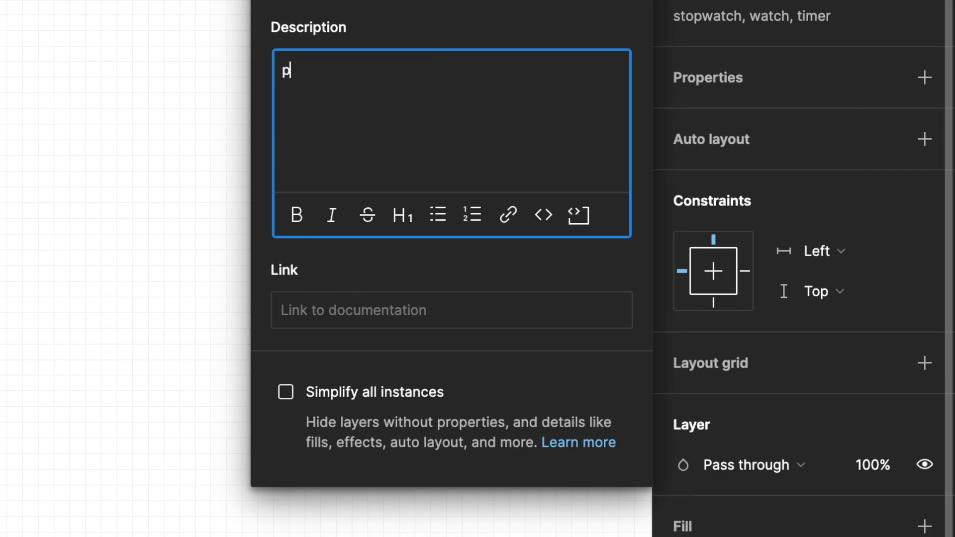
text(en, )
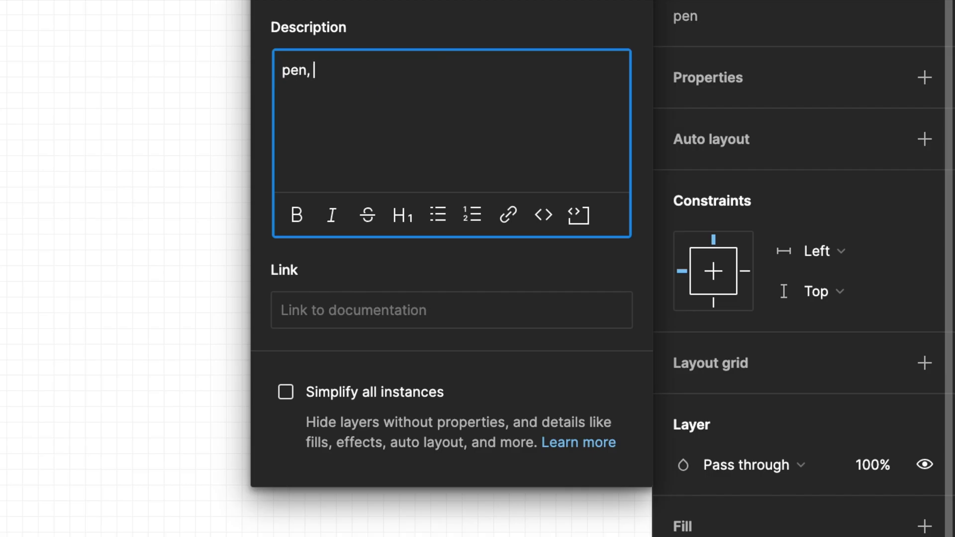
text(vector tool, )
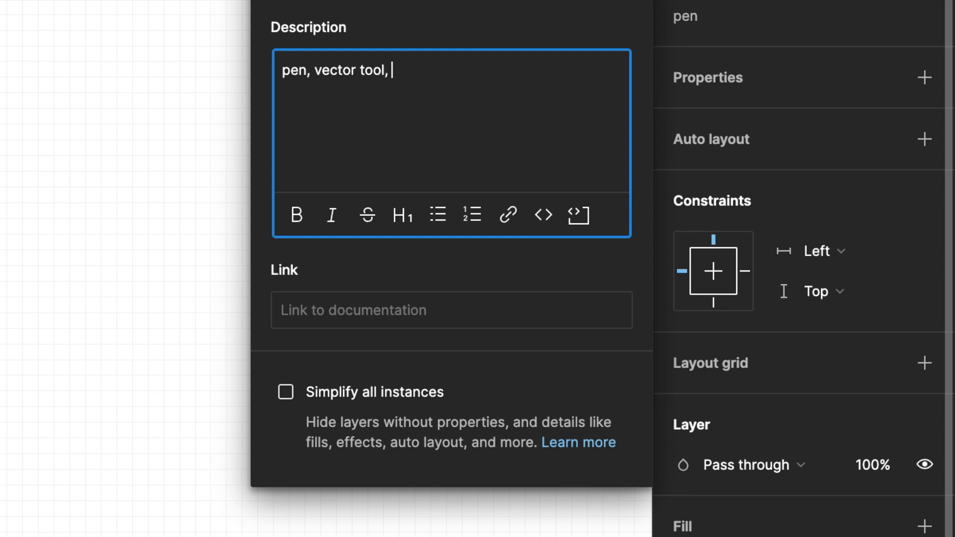
text(tool, drawing)
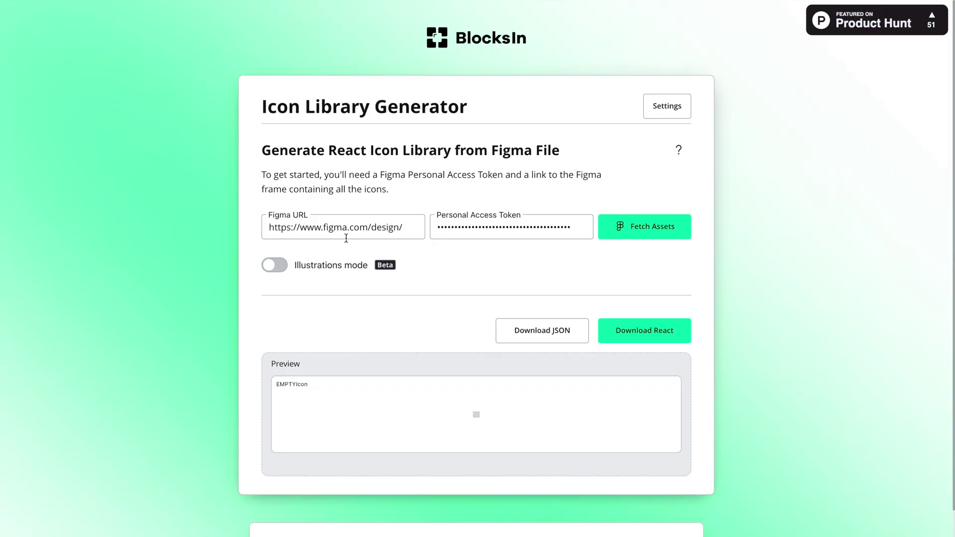
- Paste the Figma frame link into BlocksIn's Figma URL field
click(347, 234)
key(ctrl+a)
key(ctrl+v)
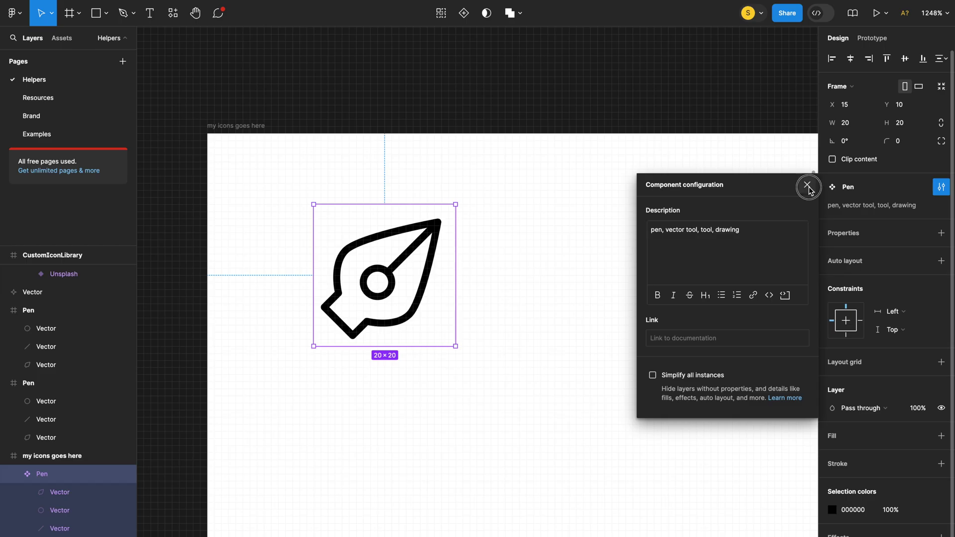
- Copy a link to the 'my icons goes here' frame in Figma
click(508, 305)
click(225, 130)
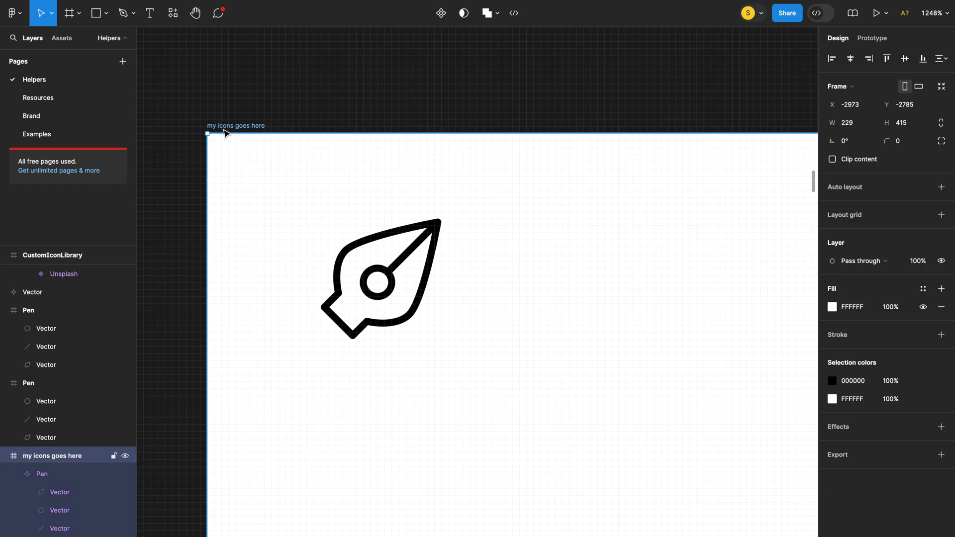
right_click(252, 126)
mouse_move(291, 177)
click(363, 214)
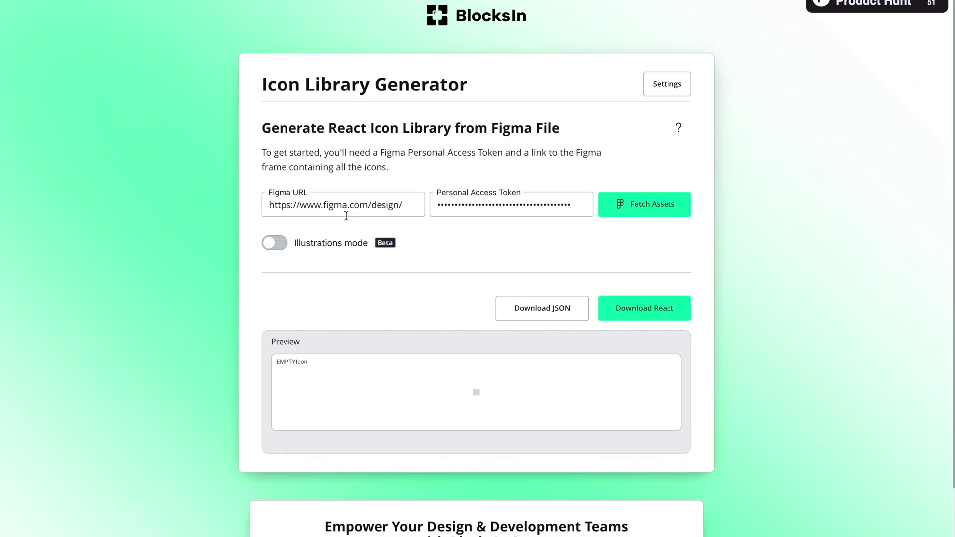
- Paste the frame link into Figma URL, fetch the icons, and download the generated files
click(346, 216)
key(ctrl+a)
key(ctrl+v)
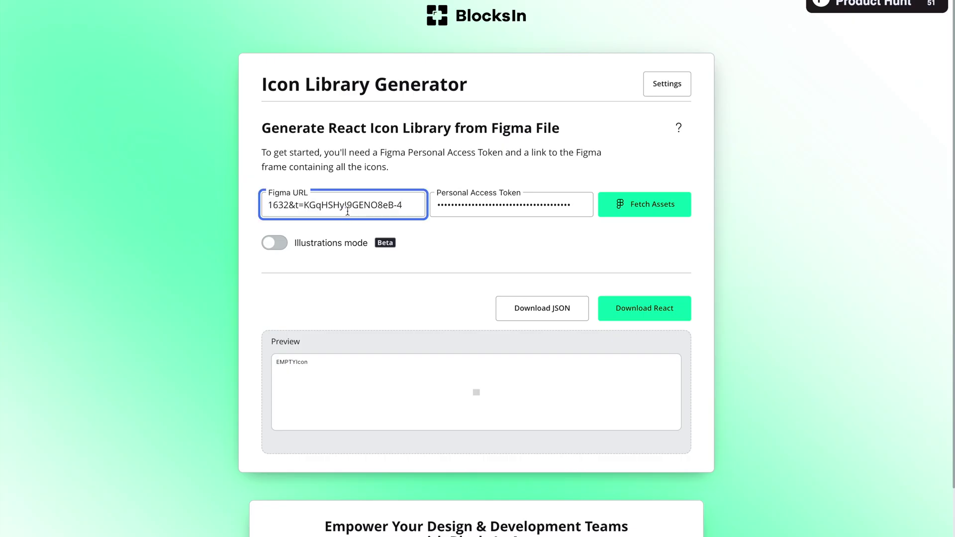
click(650, 204)
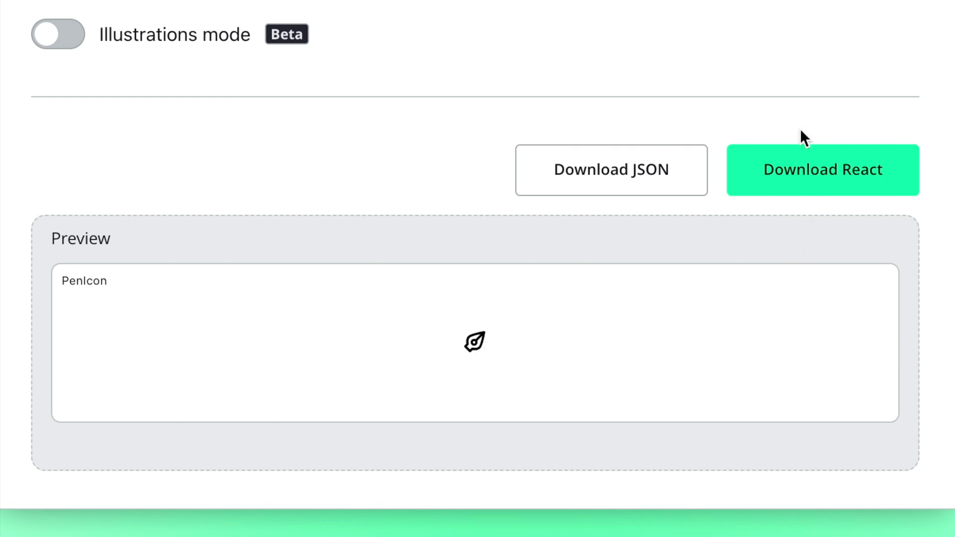
click(650, 184)
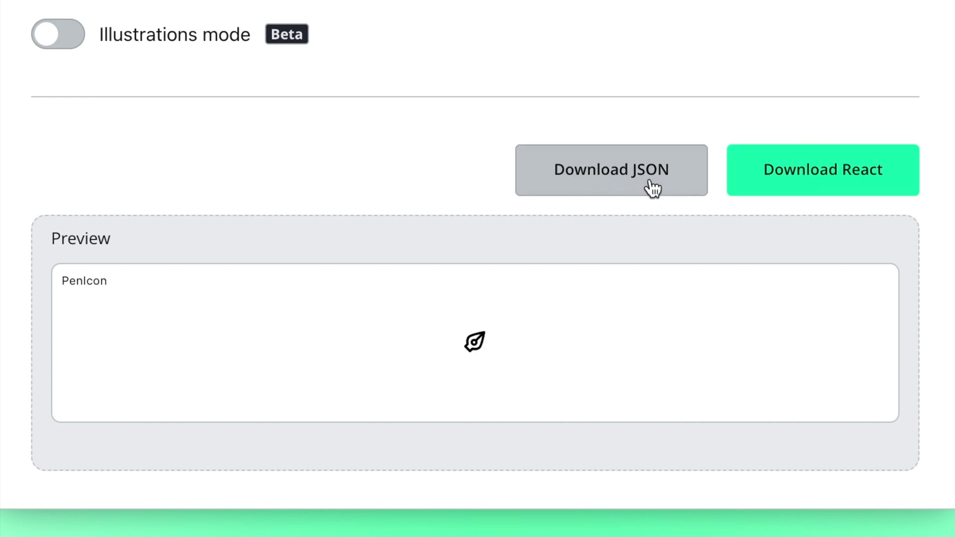
key(space)
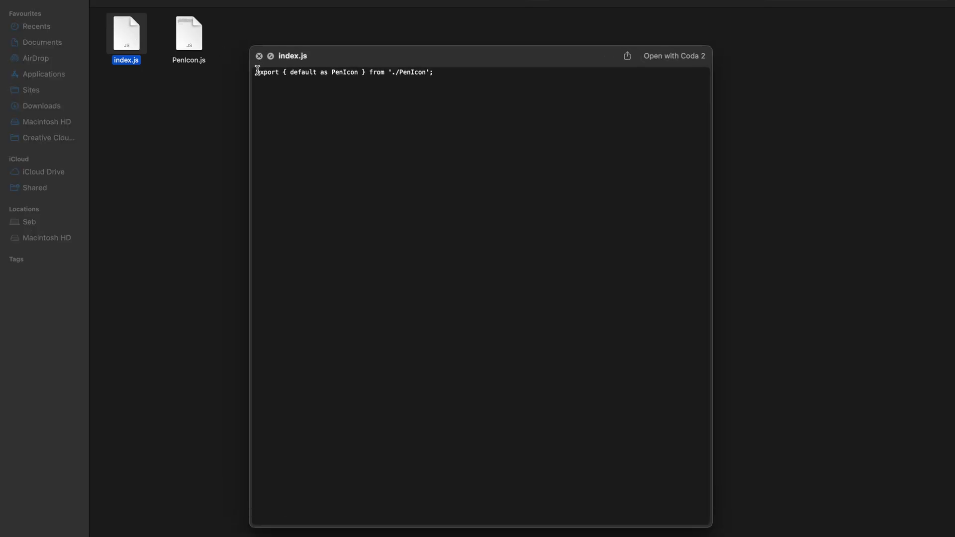
- Check the PenIcon export line in index.js, then preview PenIcon.js
drag(257, 71, 453, 77)
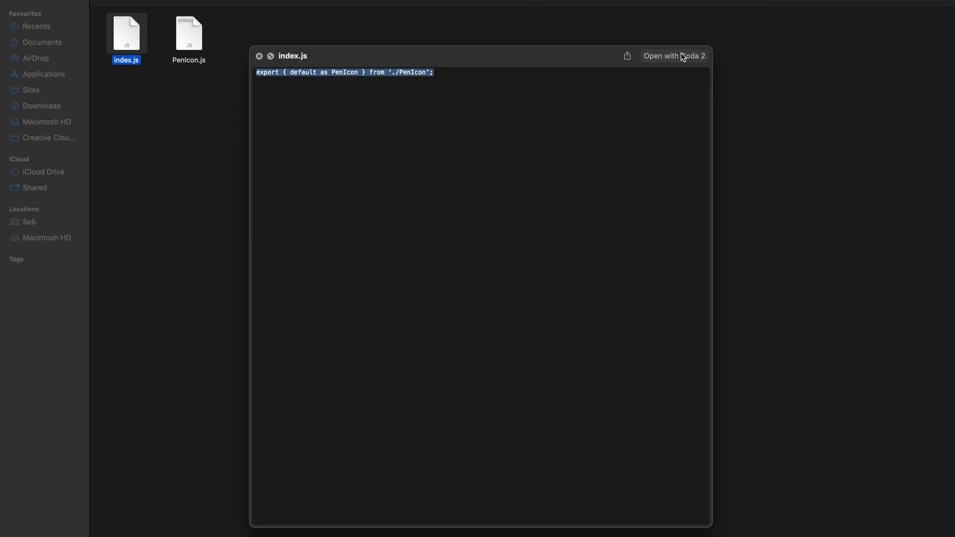
key(space)
click(191, 39)
key(space)
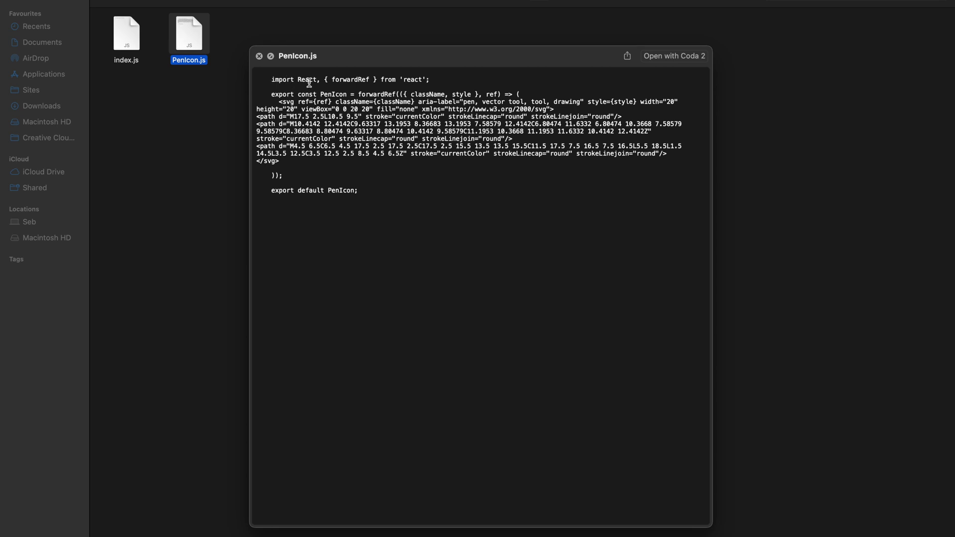
- Inspect PenIcon.js's forwardRef import and the aria-label keywords on the svg
drag(326, 79, 382, 79)
click(435, 101)
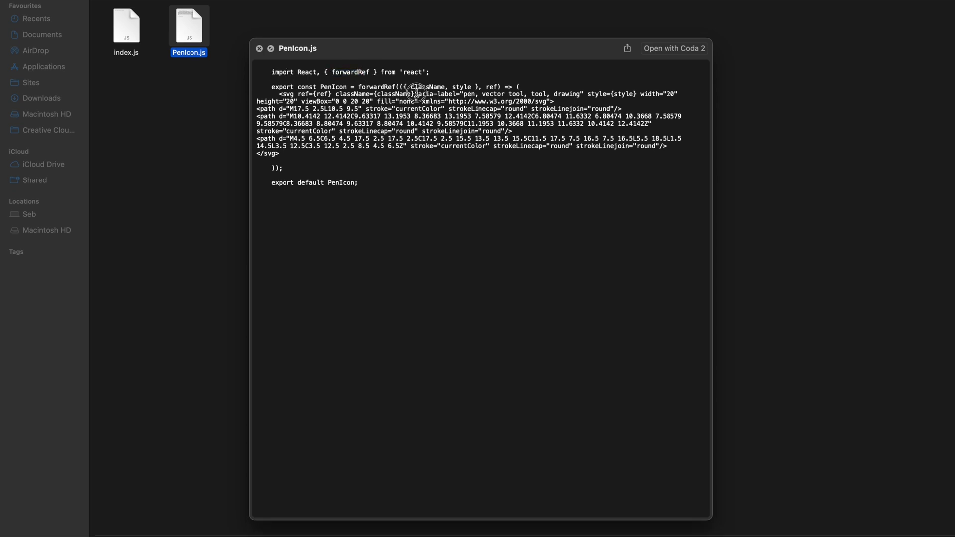
mouse_move(416, 94)
mouse_down()
mouse_move(608, 92)
mouse_move(585, 93)
mouse_up()
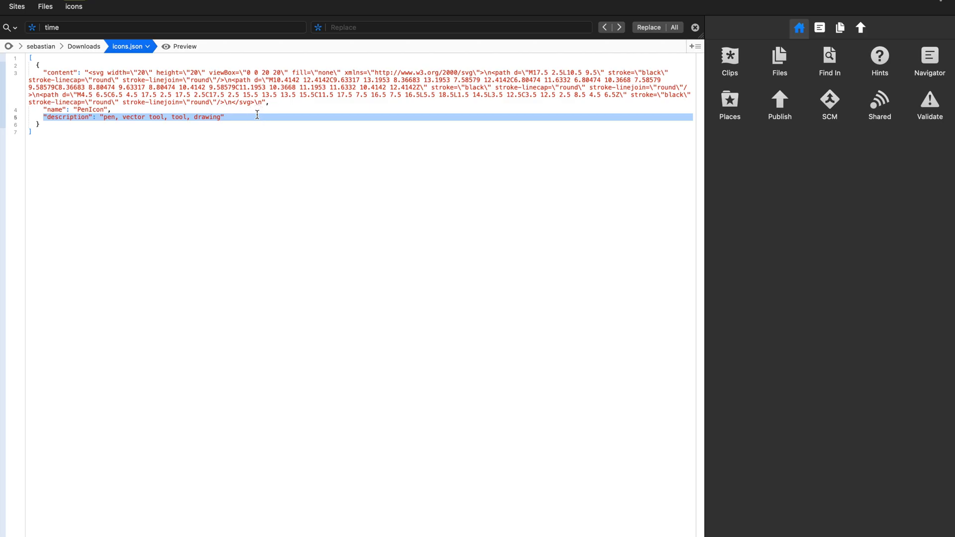
click(162, 159)
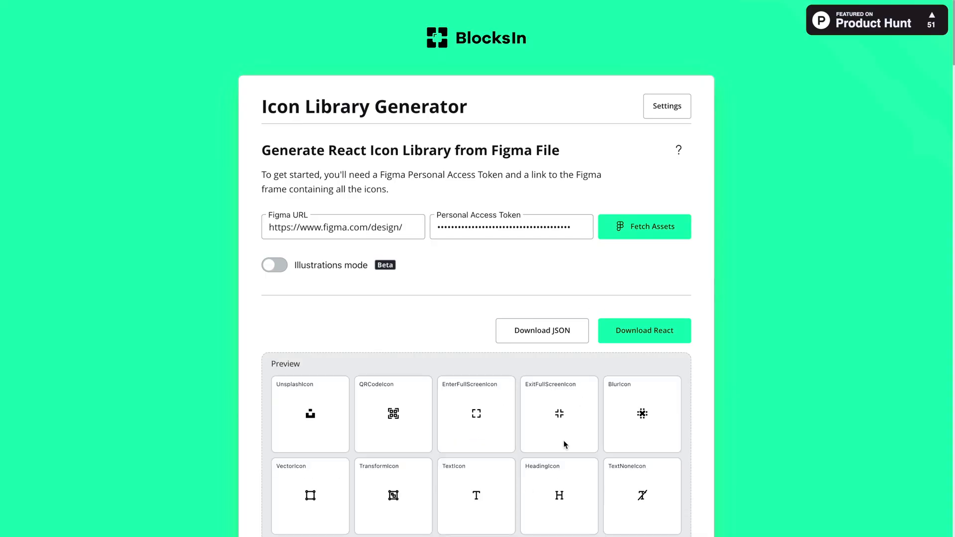
scroll(563, 440, down, 20)
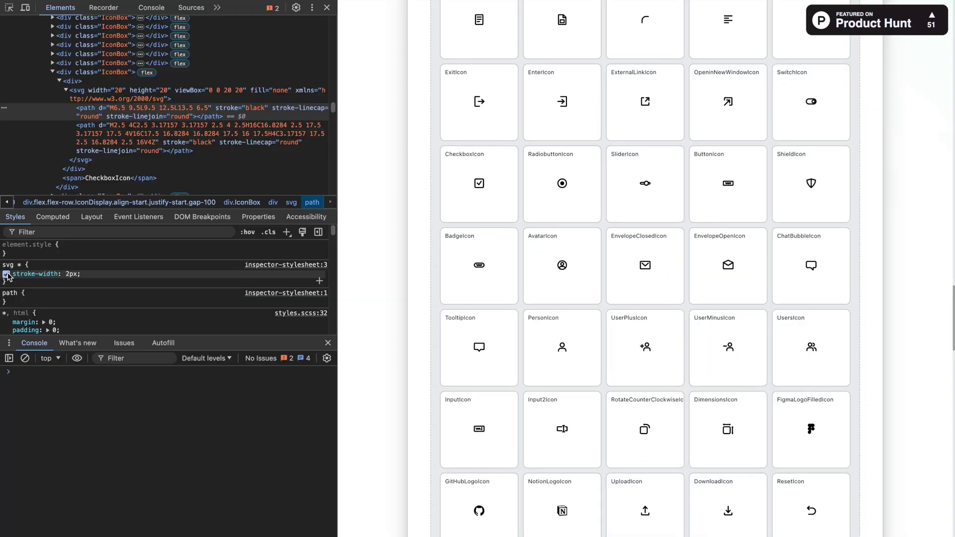
- Toggle the svg stroke-width: 2px rule off and on, leave it off, and scroll the icon grid
click(6, 274)
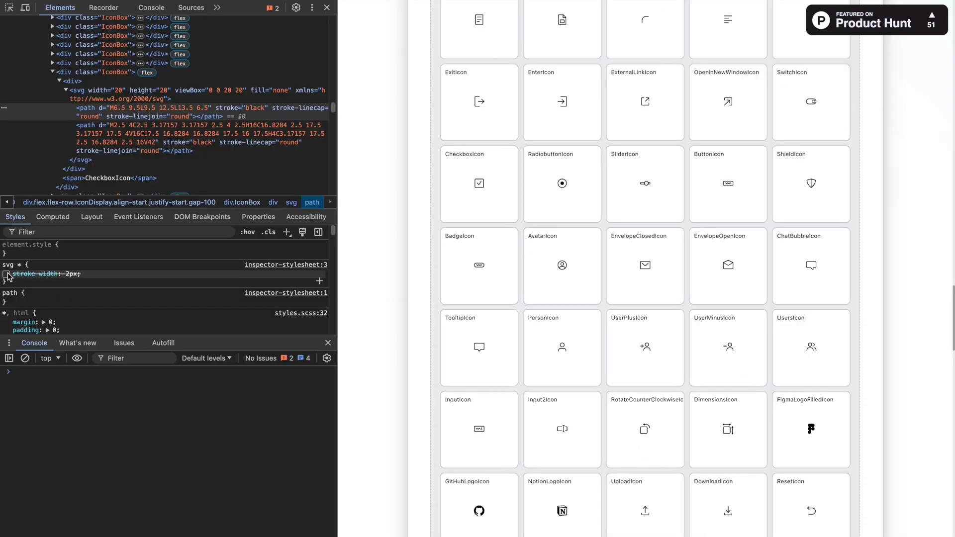
click(6, 274)
click(6, 274)
click(6, 274)
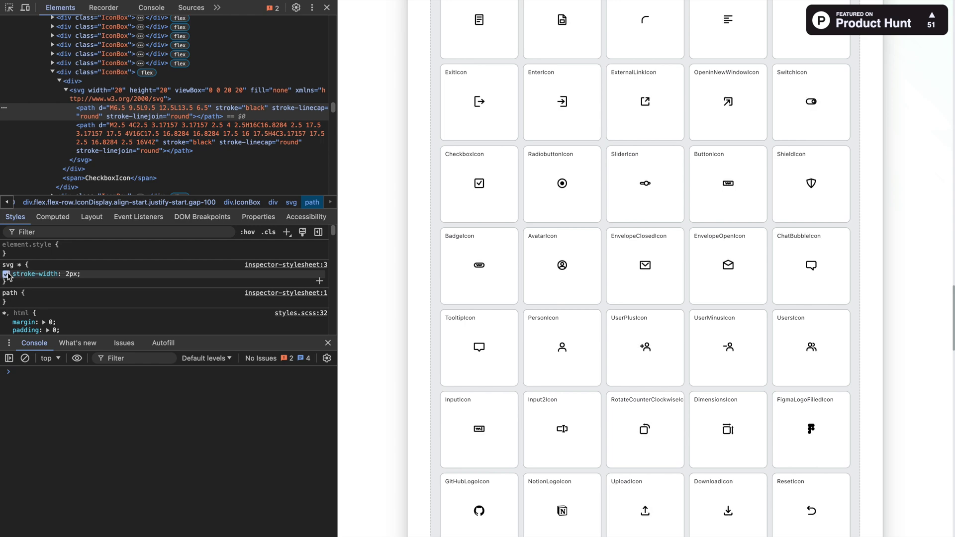
click(6, 274)
scroll(606, 371, down, 15)
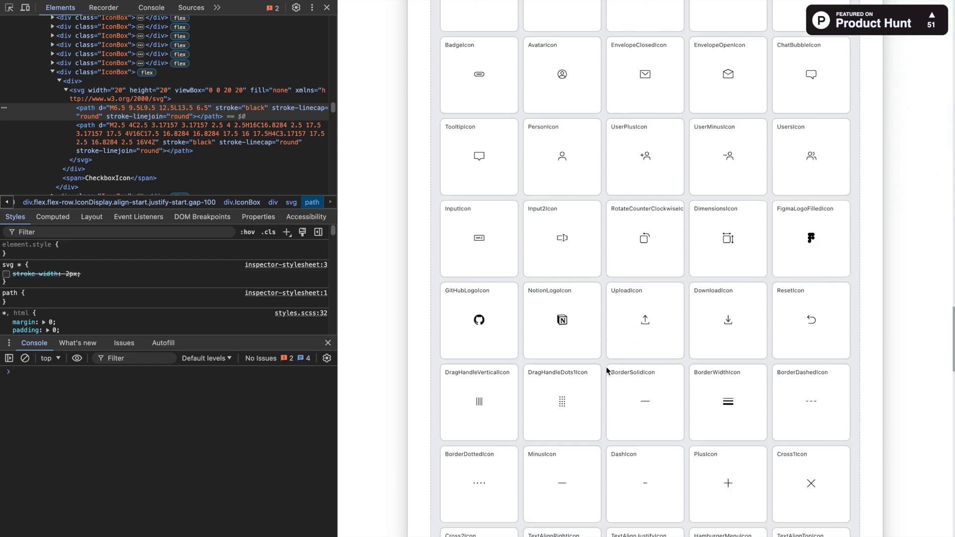
scroll(606, 367, down, 20)
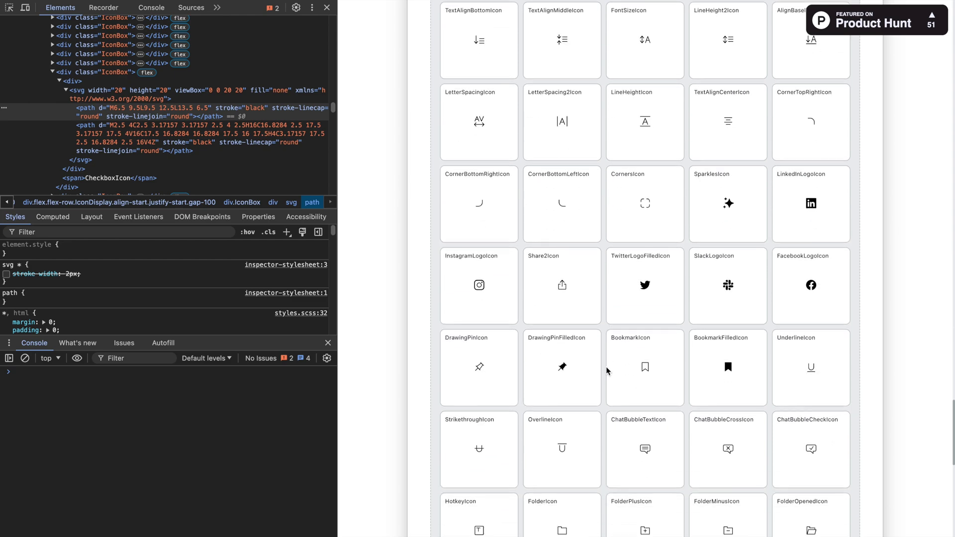
scroll(606, 371, down, 8)
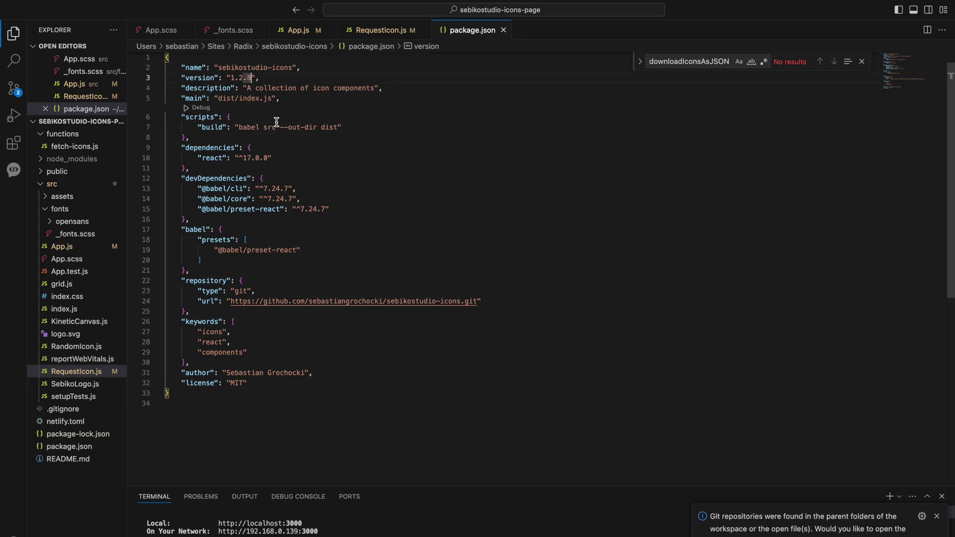
- Bump package.json to version 1.2.9, save, then run npm run build and npm publish
key(BackSpace)
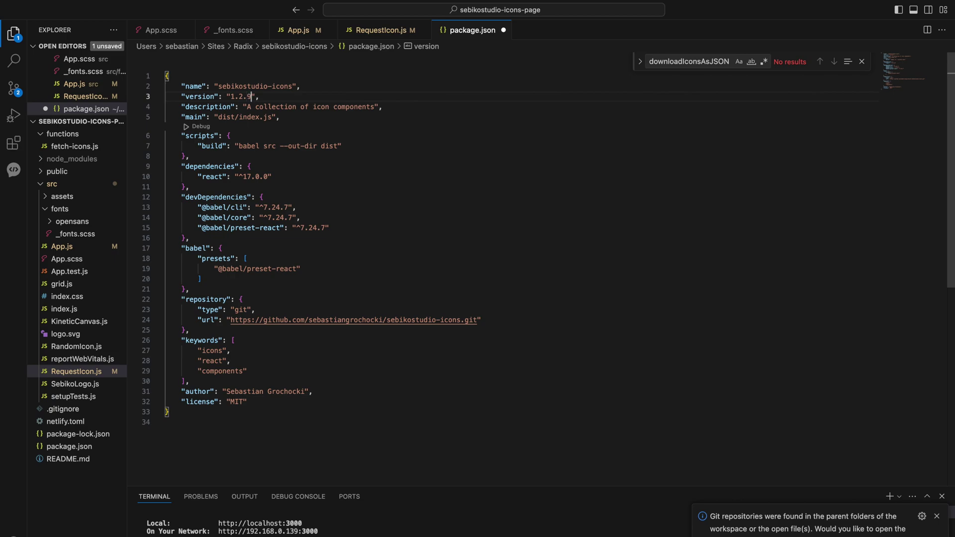
key(super+s)
key(super+Tab)
text(npm run)
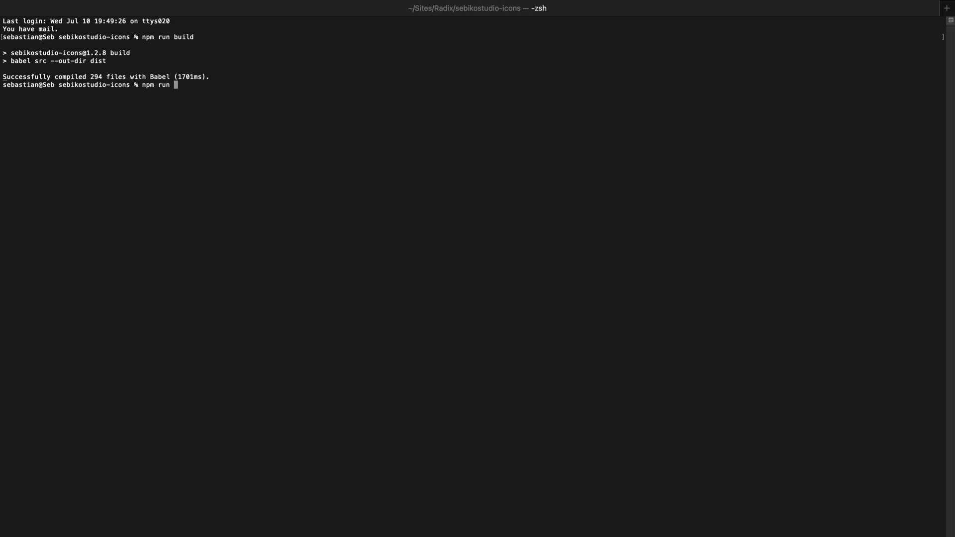
text( build)
key(Return)
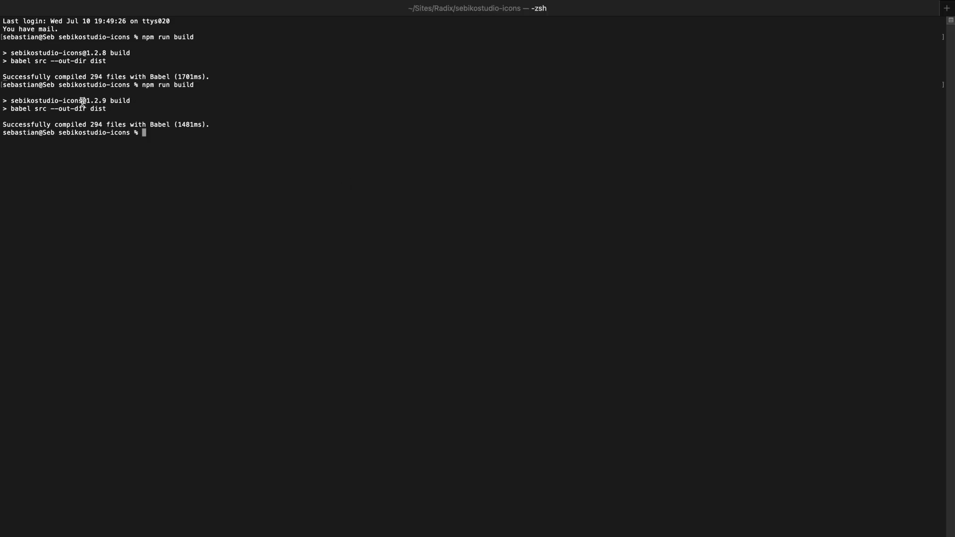
text(npm publish)
key(Return)
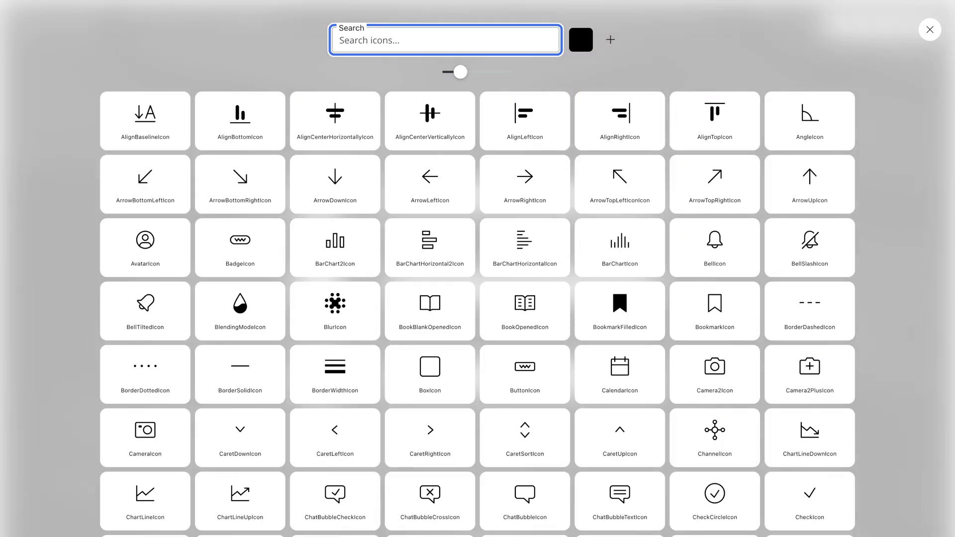
- Search 'draw' and set the icon colour to bright red
text(drawin)
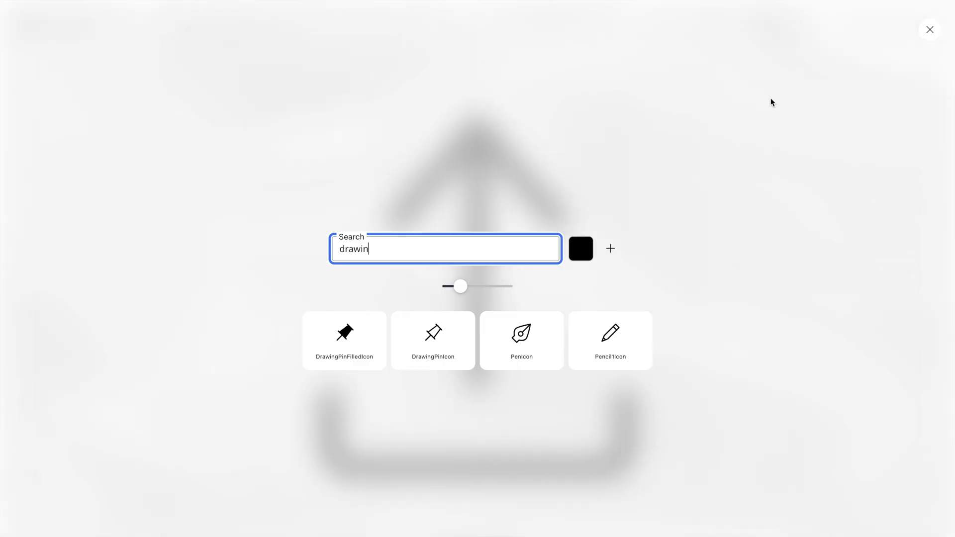
mouse_move(553, 347)
click(581, 250)
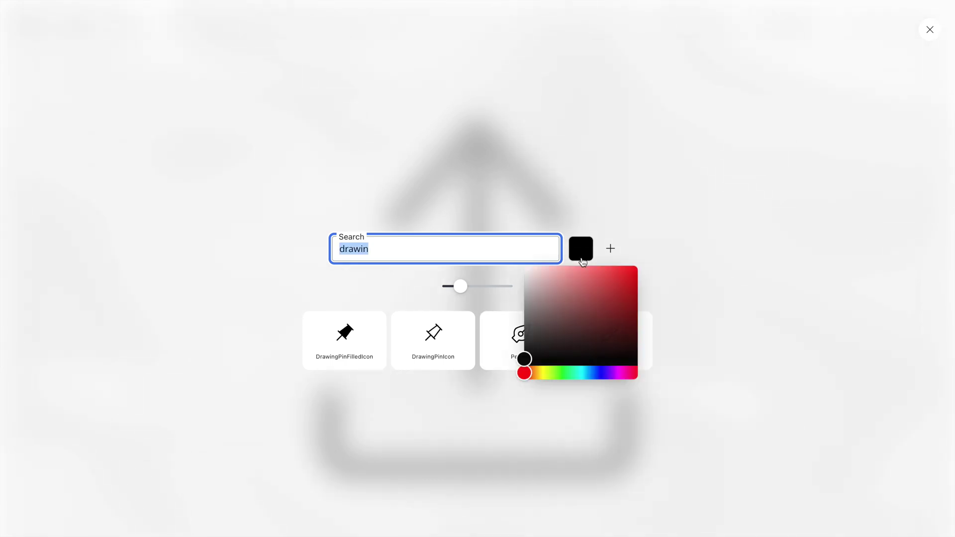
click(602, 304)
drag(632, 283, 634, 272)
click(670, 258)
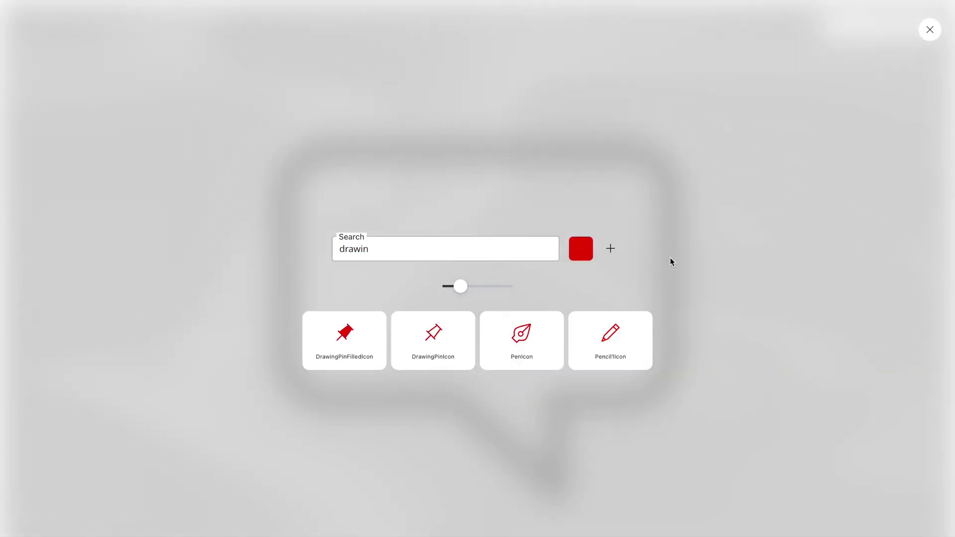
- Add a yellow second gradient colour and copy the PenIcon
click(607, 252)
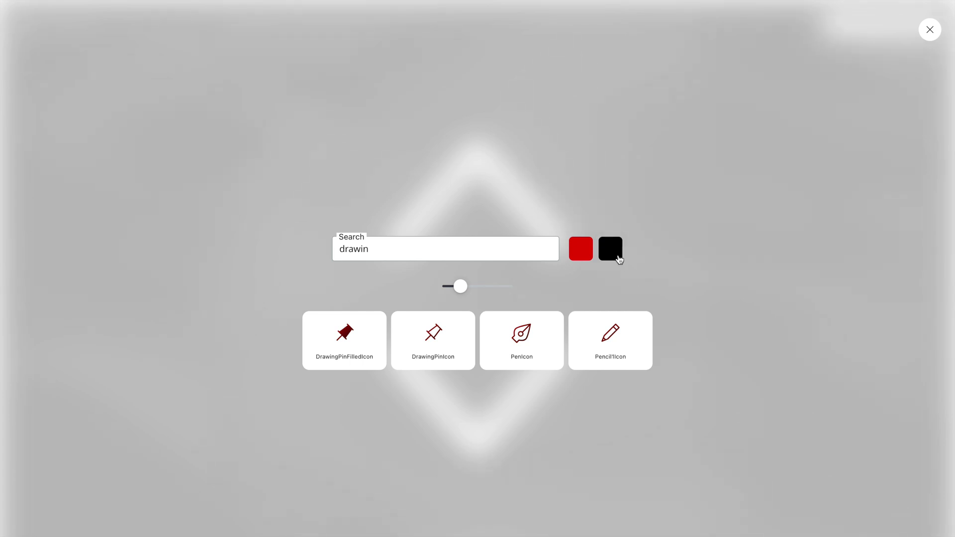
click(618, 258)
click(582, 375)
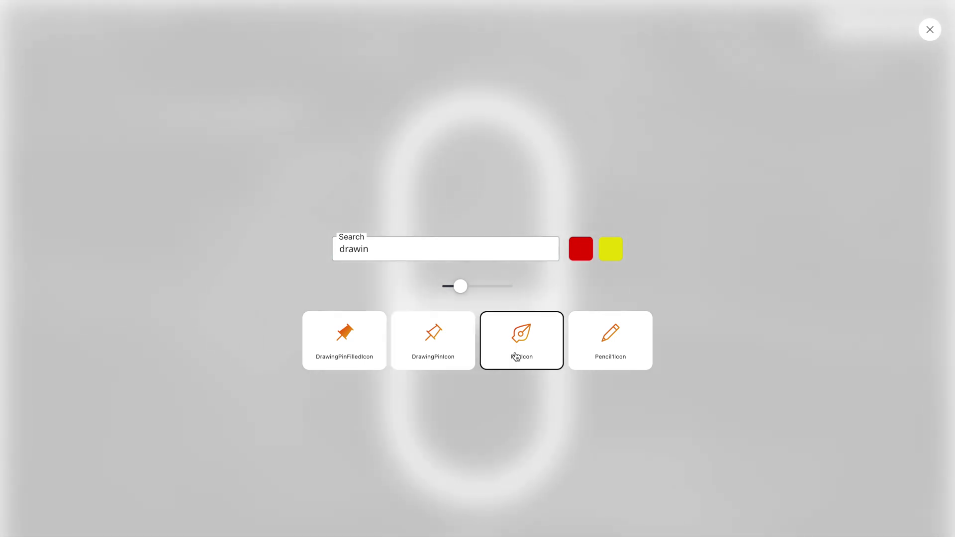
click(516, 356)
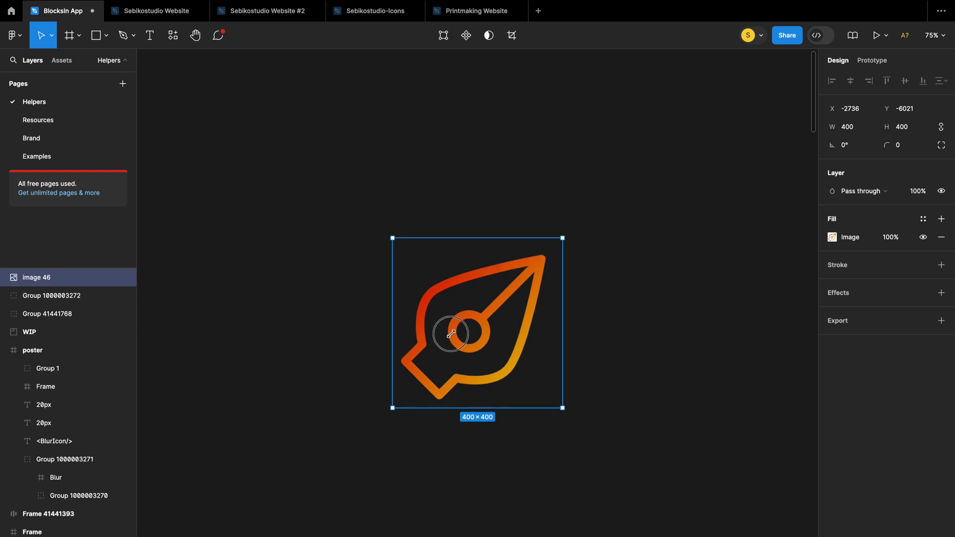
- Shrink the pasted pen icon first to 250×250, then to 175×175
drag(562, 238, 499, 301)
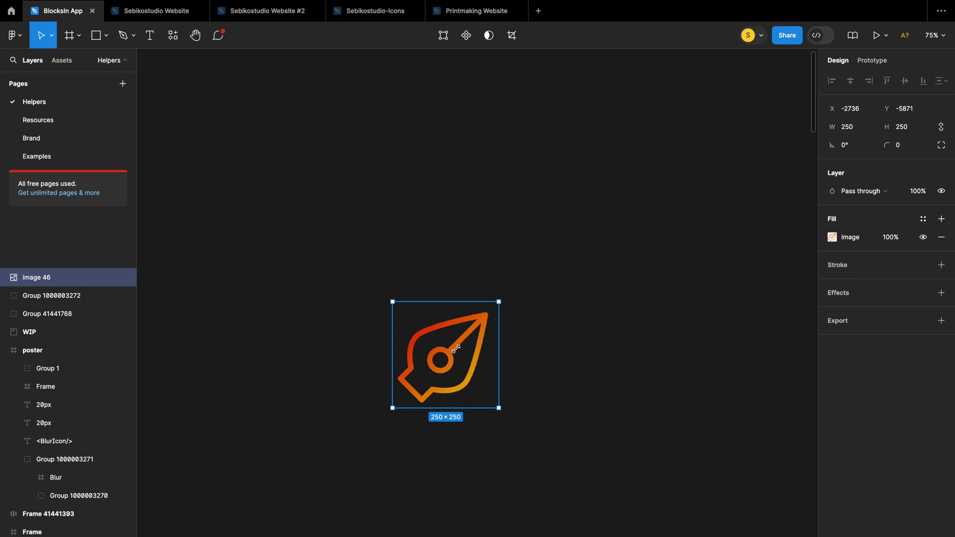
drag(499, 302, 467, 333)
scroll(456, 348, up, 5)
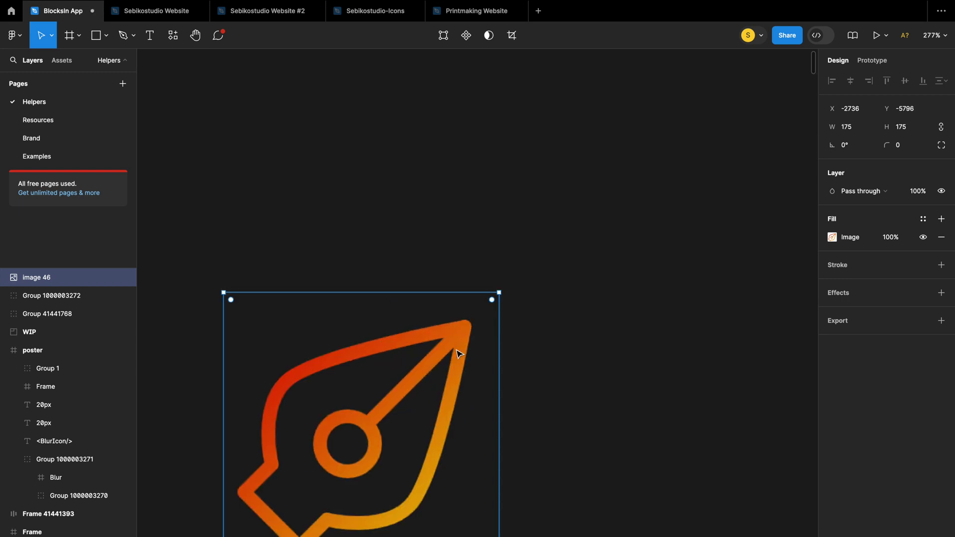
scroll(407, 433, down, 3)
scroll(407, 433, left, 2)
scroll(407, 432, down, 3)
scroll(407, 433, left, 3)
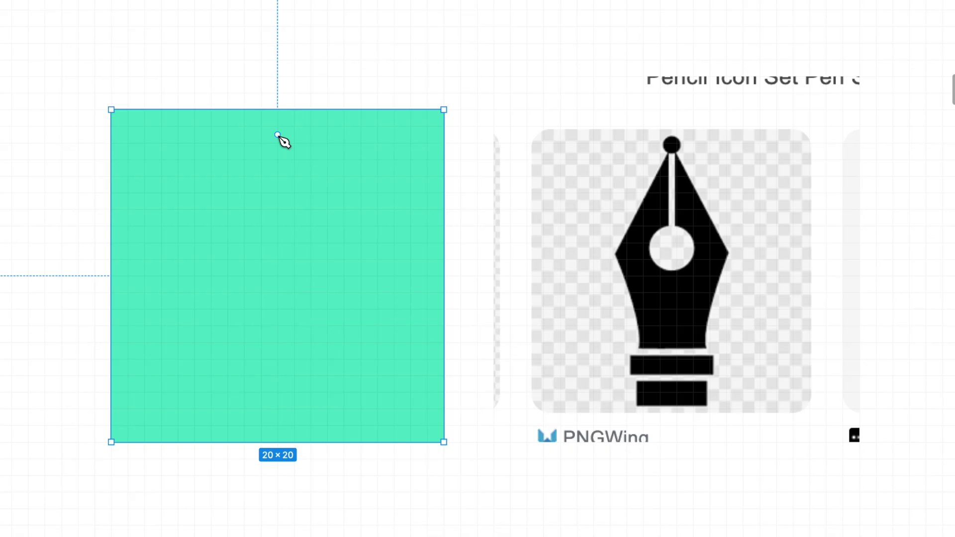
- Draw a three-point black stroke on the green square and round its middle vertex into a curve
click(277, 135)
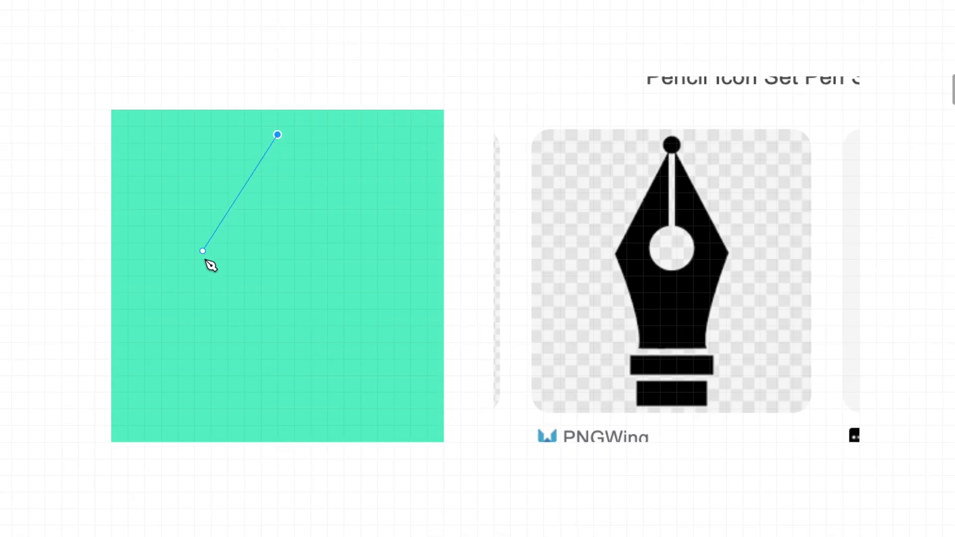
click(193, 276)
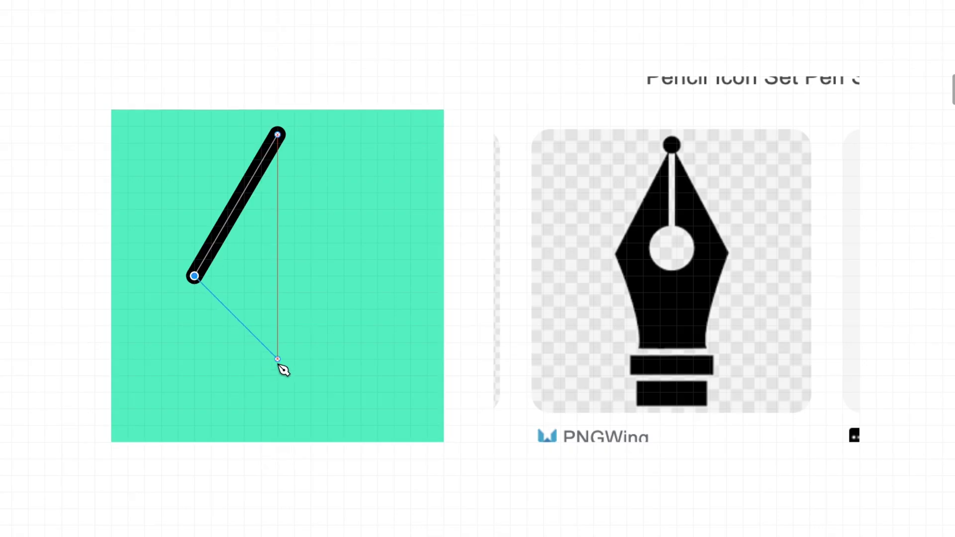
click(277, 343)
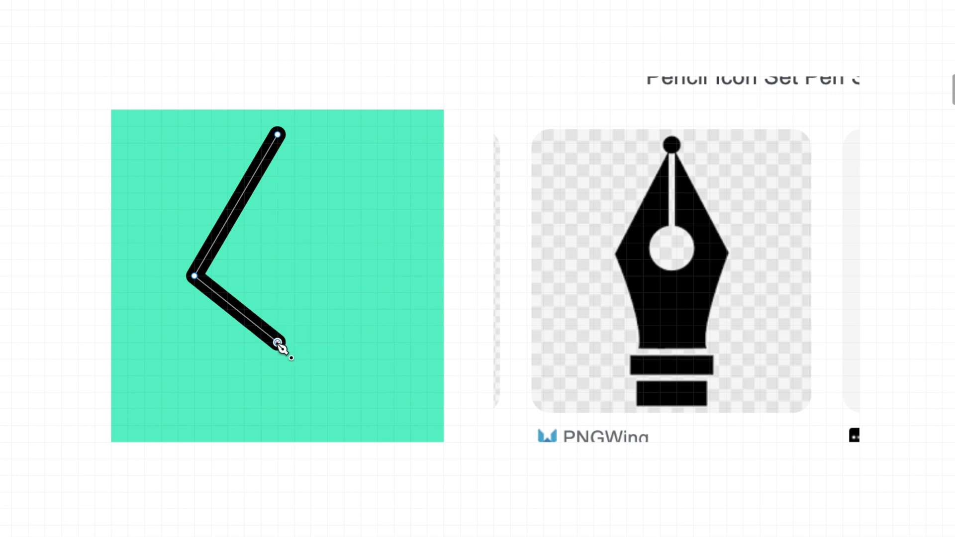
key(Escape)
click(195, 276)
ctrl+click(195, 276)
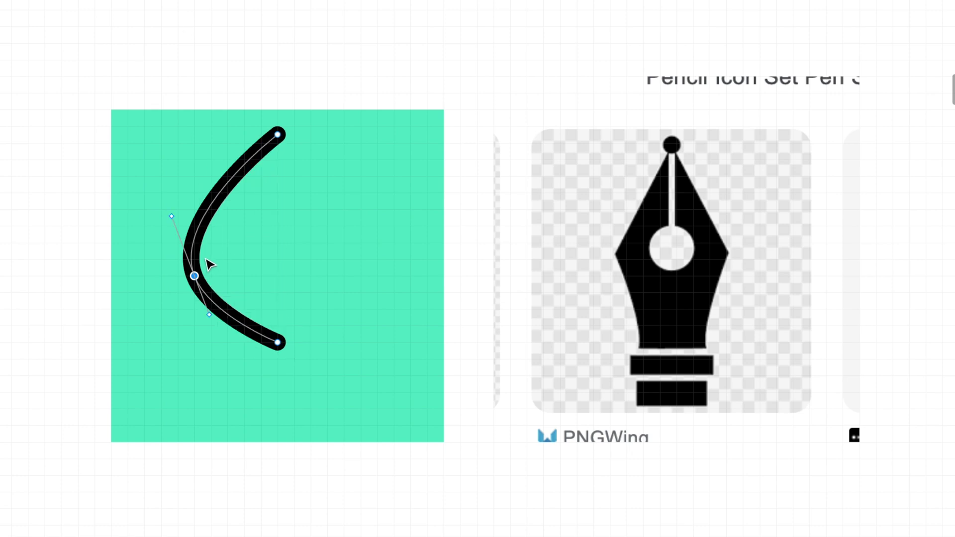